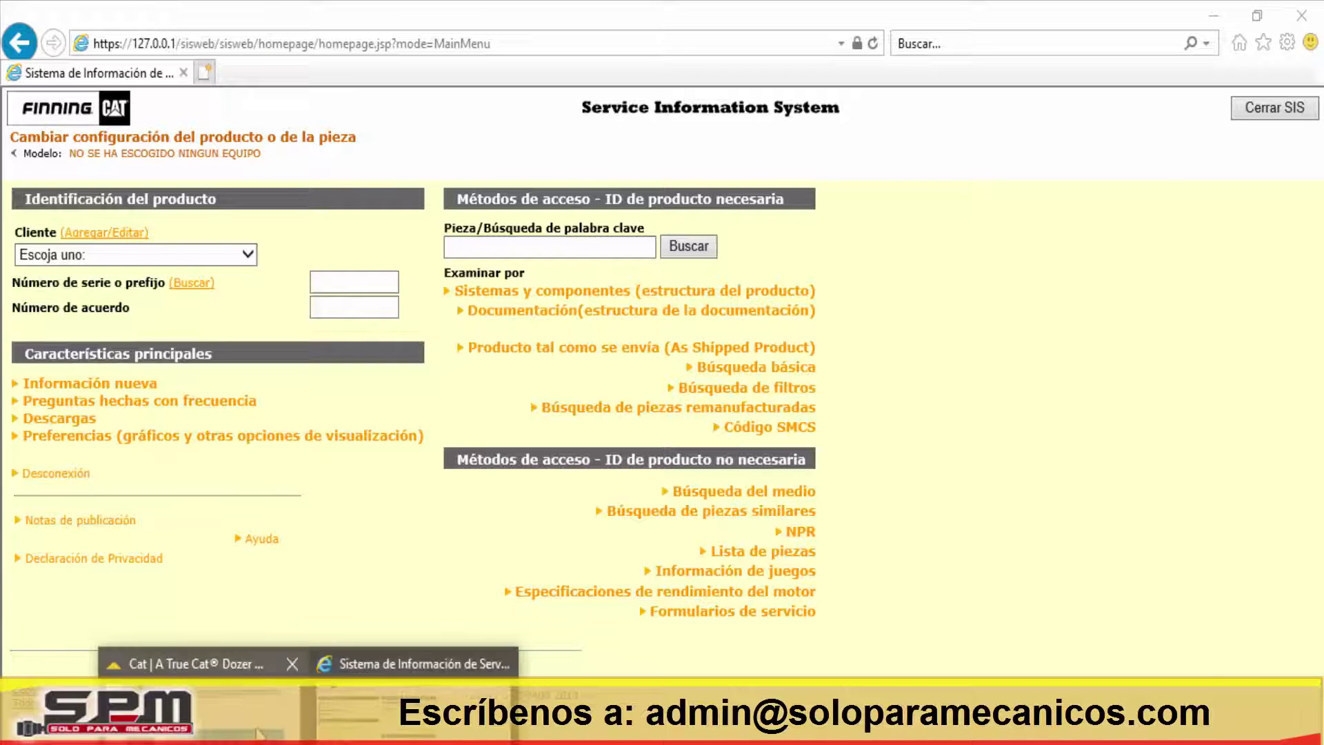
Step: Switch to the Cat dozer customer story page and examine its dozer photos and article text
{"action": "left_click", "coordinate": [311, 718]}
{"action": "scroll", "coordinate": [847, 371], "scroll_direction": "down", "scroll_amount": 5}
{"action": "scroll", "coordinate": [847, 370], "scroll_direction": "up", "scroll_amount": 5}
{"action": "scroll", "coordinate": [844, 375], "scroll_direction": "down", "scroll_amount": 5}
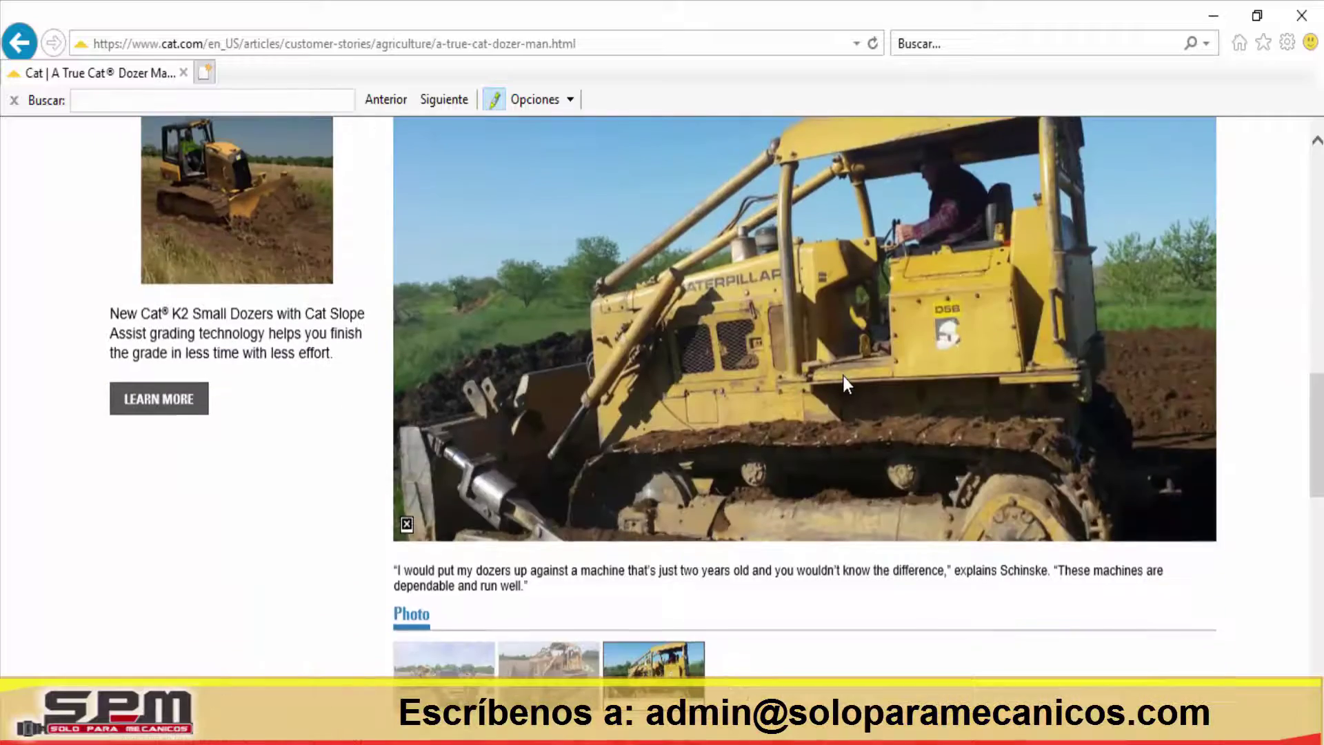
{"action": "scroll", "coordinate": [1040, 387], "scroll_direction": "down", "scroll_amount": 10}
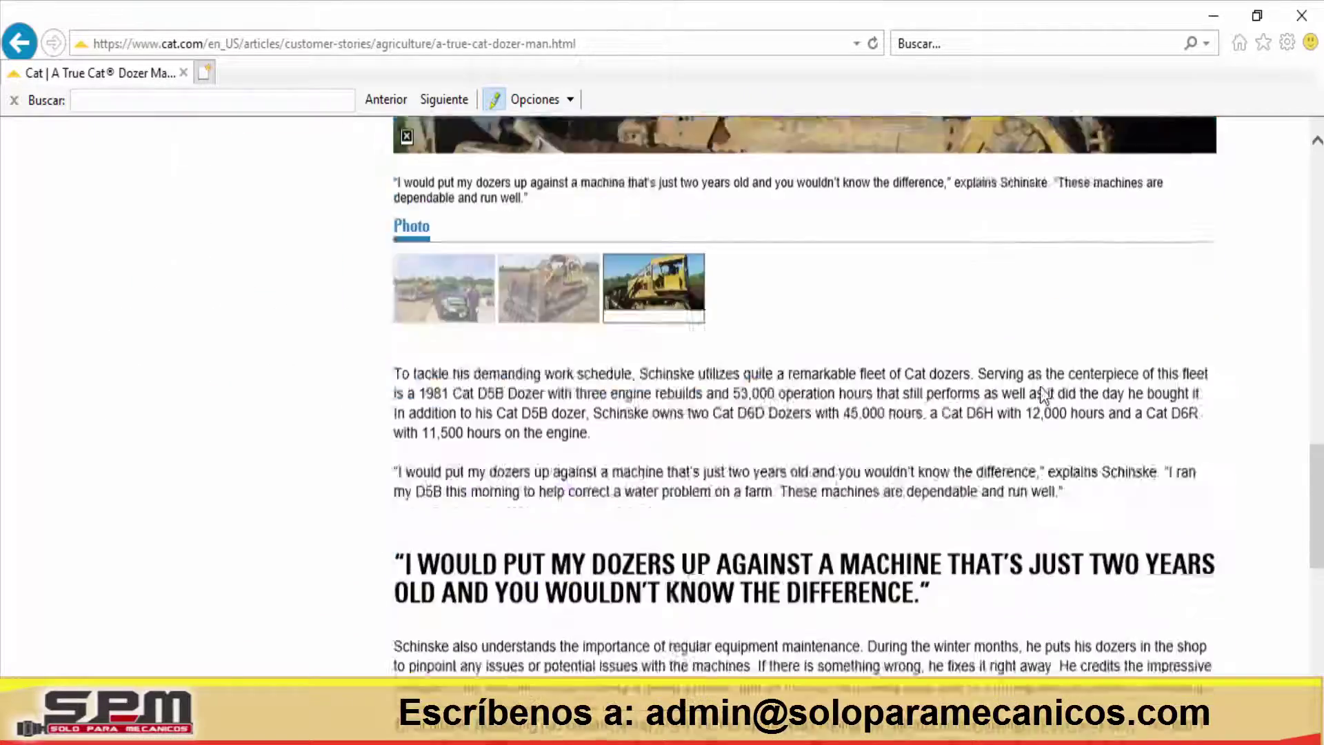
{"action": "scroll", "coordinate": [1034, 390], "scroll_direction": "up", "scroll_amount": 12}
{"action": "scroll", "coordinate": [1034, 389], "scroll_direction": "up", "scroll_amount": 6}
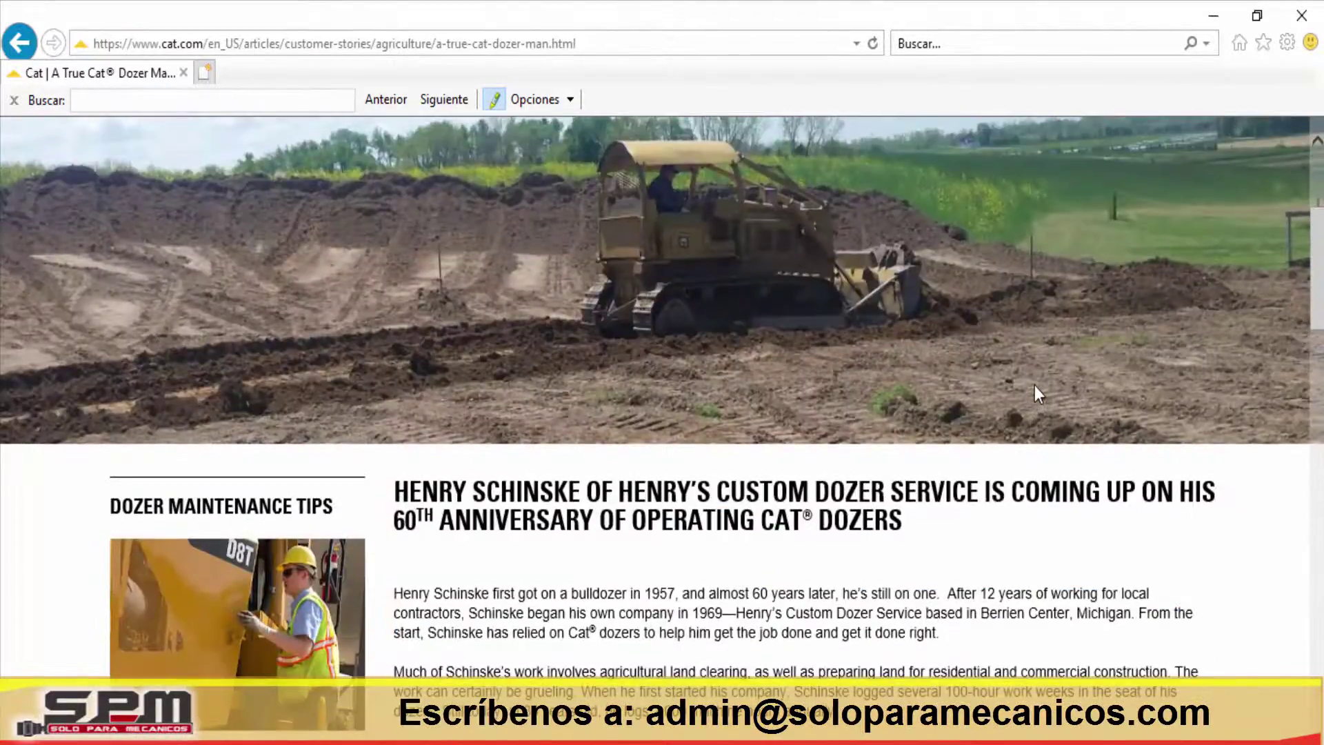
{"action": "scroll", "coordinate": [1034, 390], "scroll_direction": "down", "scroll_amount": 20}
{"action": "scroll", "coordinate": [1035, 389], "scroll_direction": "up", "scroll_amount": 15}
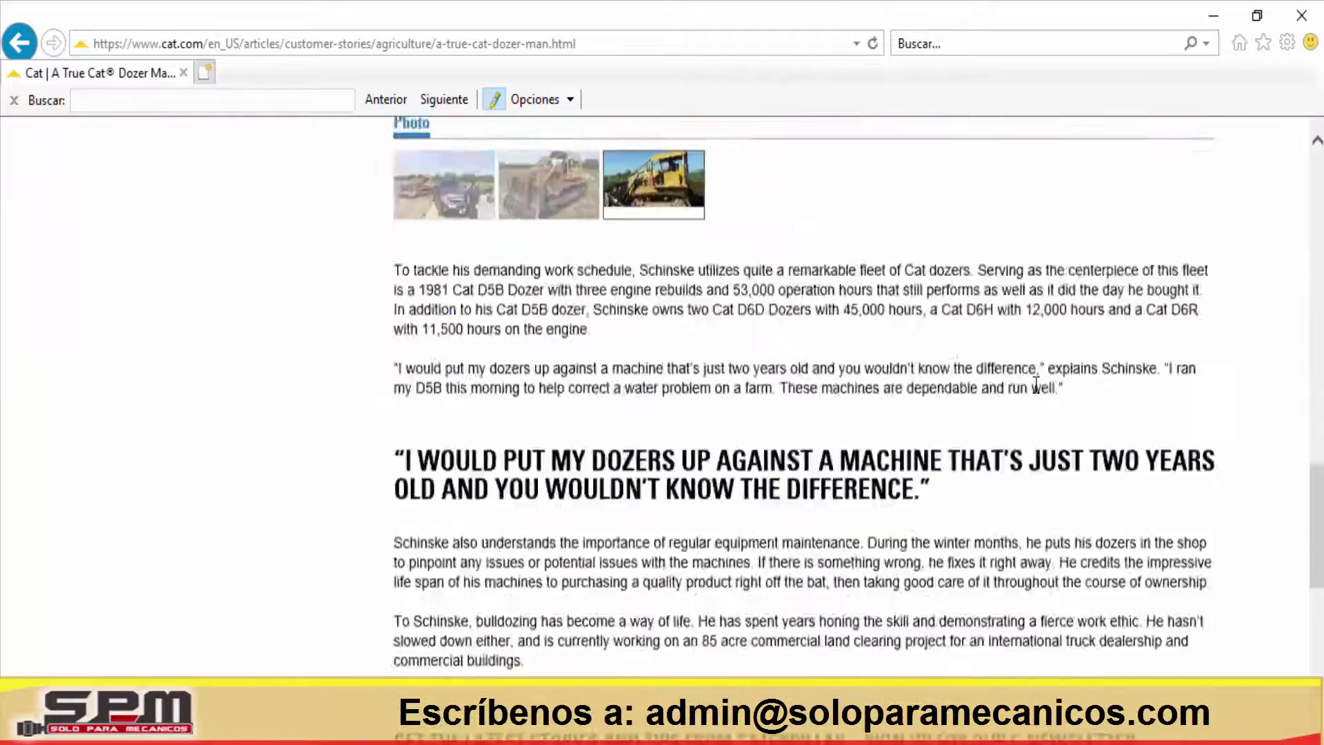
{"action": "scroll", "coordinate": [1035, 386], "scroll_direction": "down", "scroll_amount": 5}
{"action": "scroll", "coordinate": [656, 228], "scroll_direction": "up", "scroll_amount": 7}
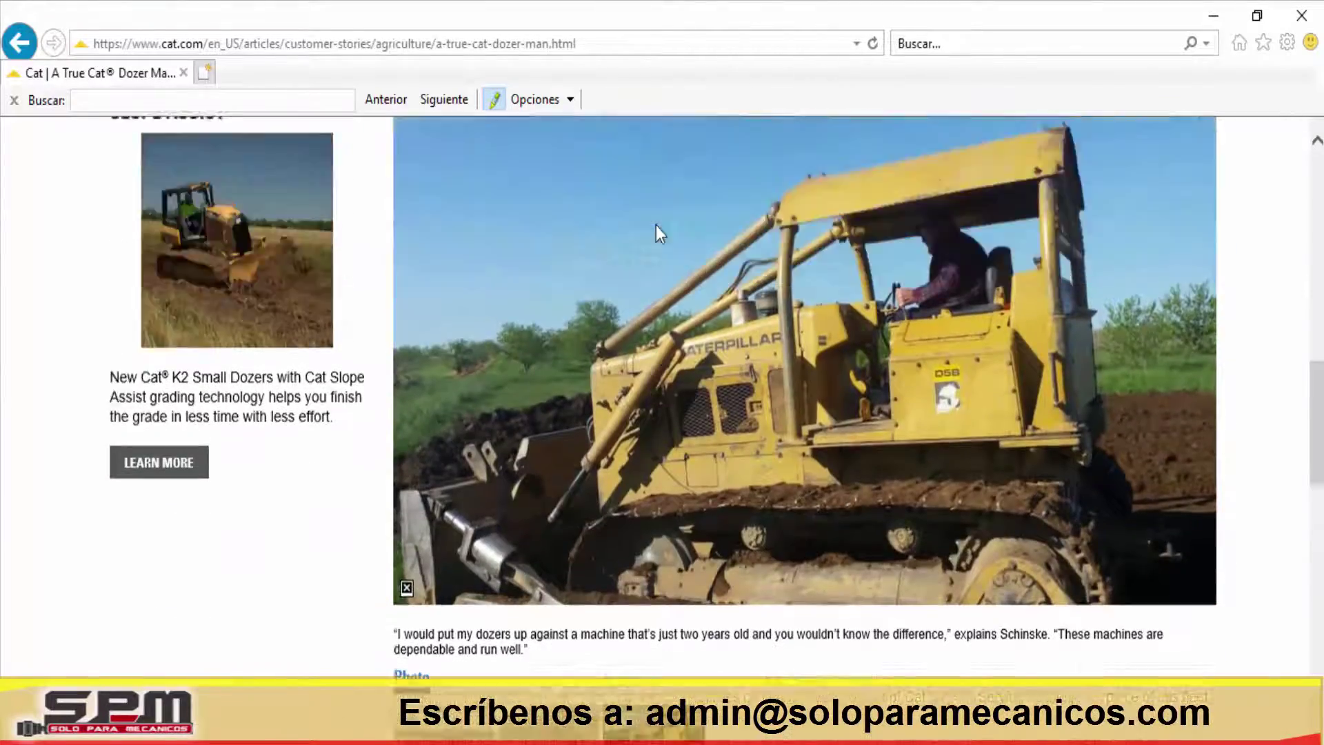
{"action": "scroll", "coordinate": [969, 611], "scroll_direction": "down", "scroll_amount": 4}
{"action": "scroll", "coordinate": [971, 617], "scroll_direction": "up", "scroll_amount": 1}
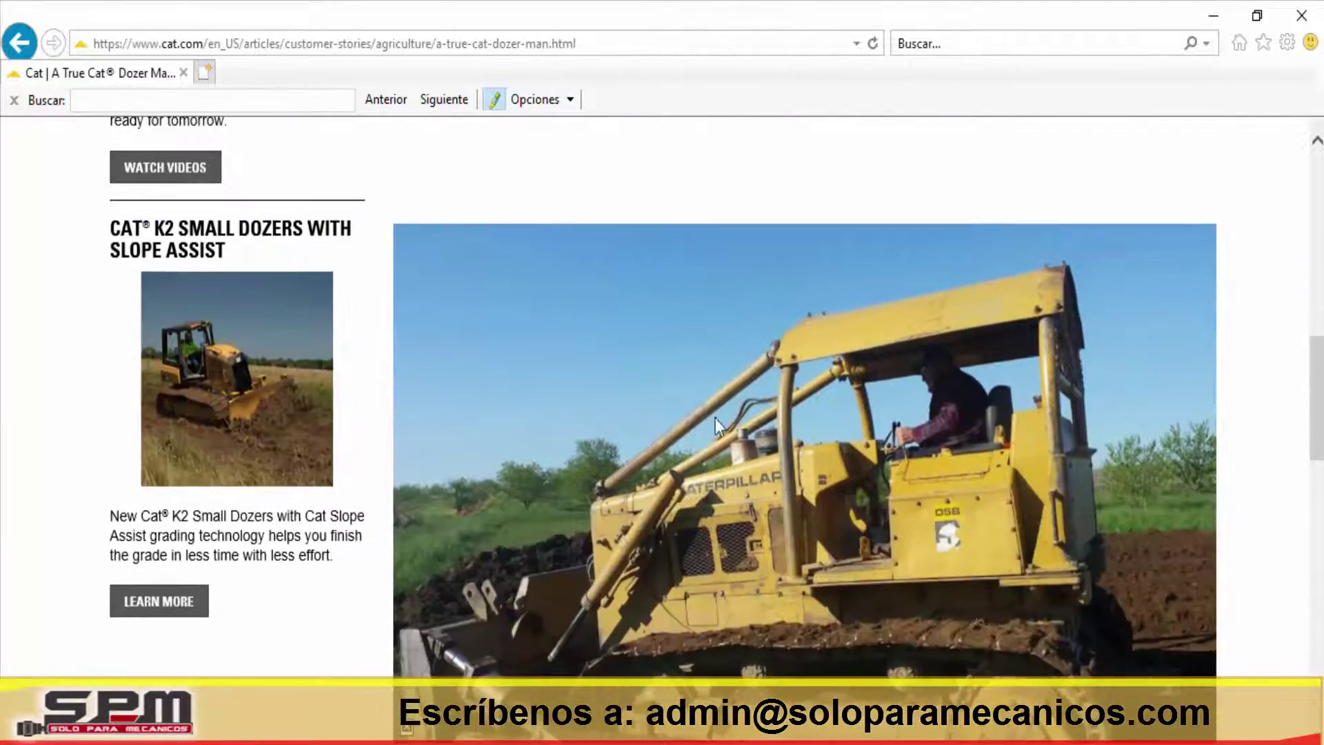
{"action": "scroll", "coordinate": [743, 441], "scroll_direction": "up", "scroll_amount": 3}
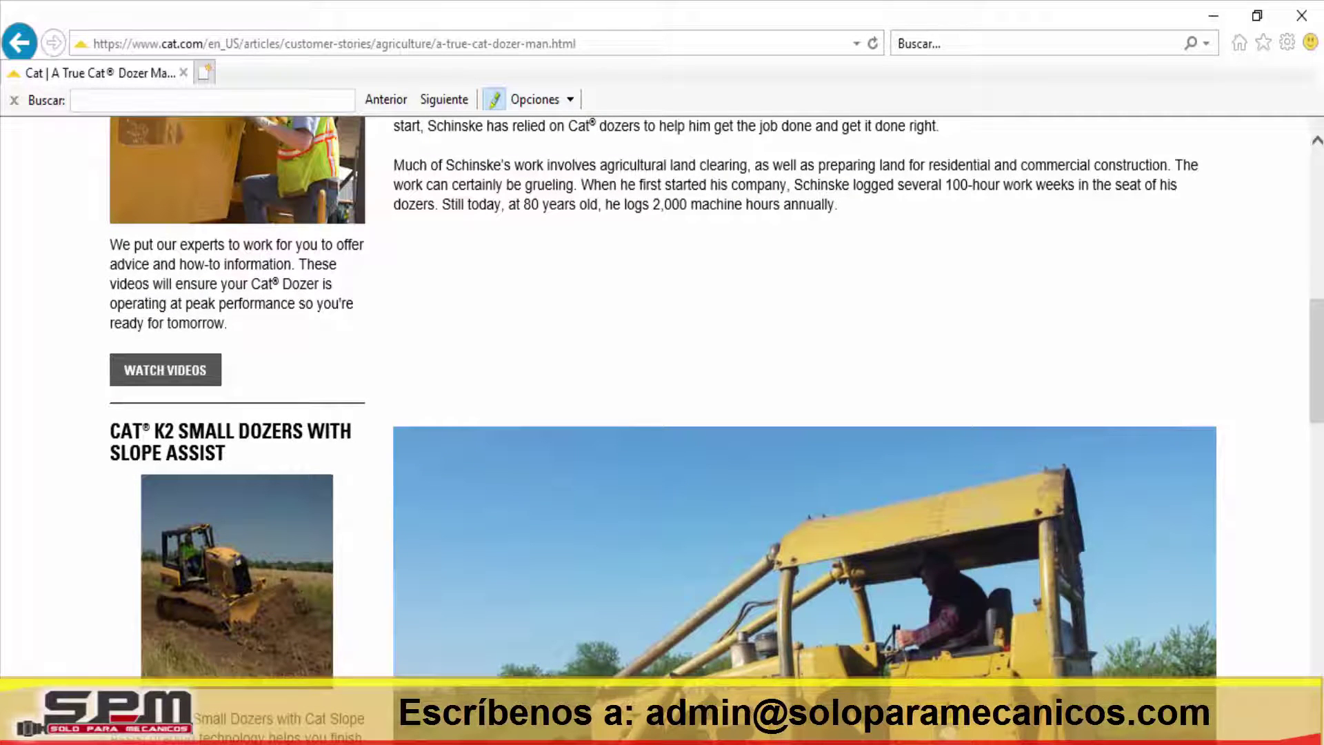
Step: Return to the Service Information System main menu and enter WGB01070 as the product's serial number
{"action": "left_click", "coordinate": [414, 662]}
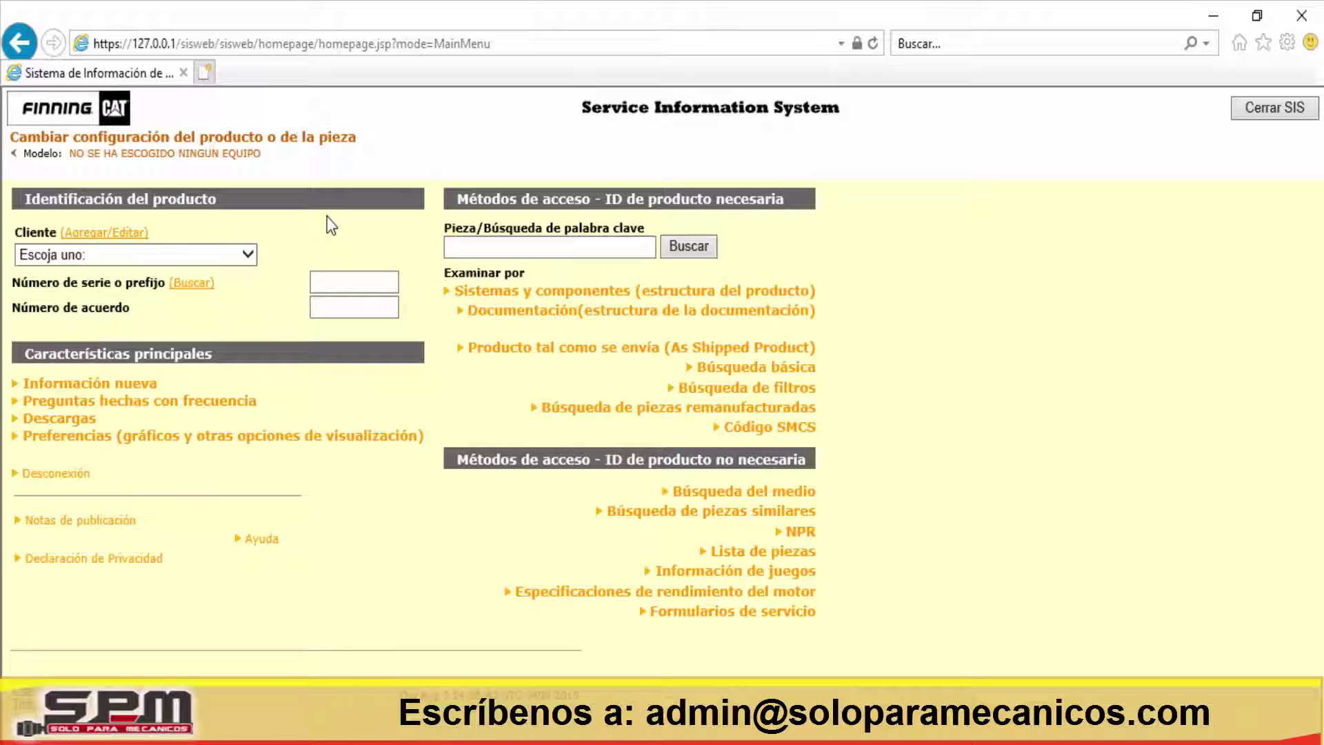
{"action": "left_click", "coordinate": [388, 283]}
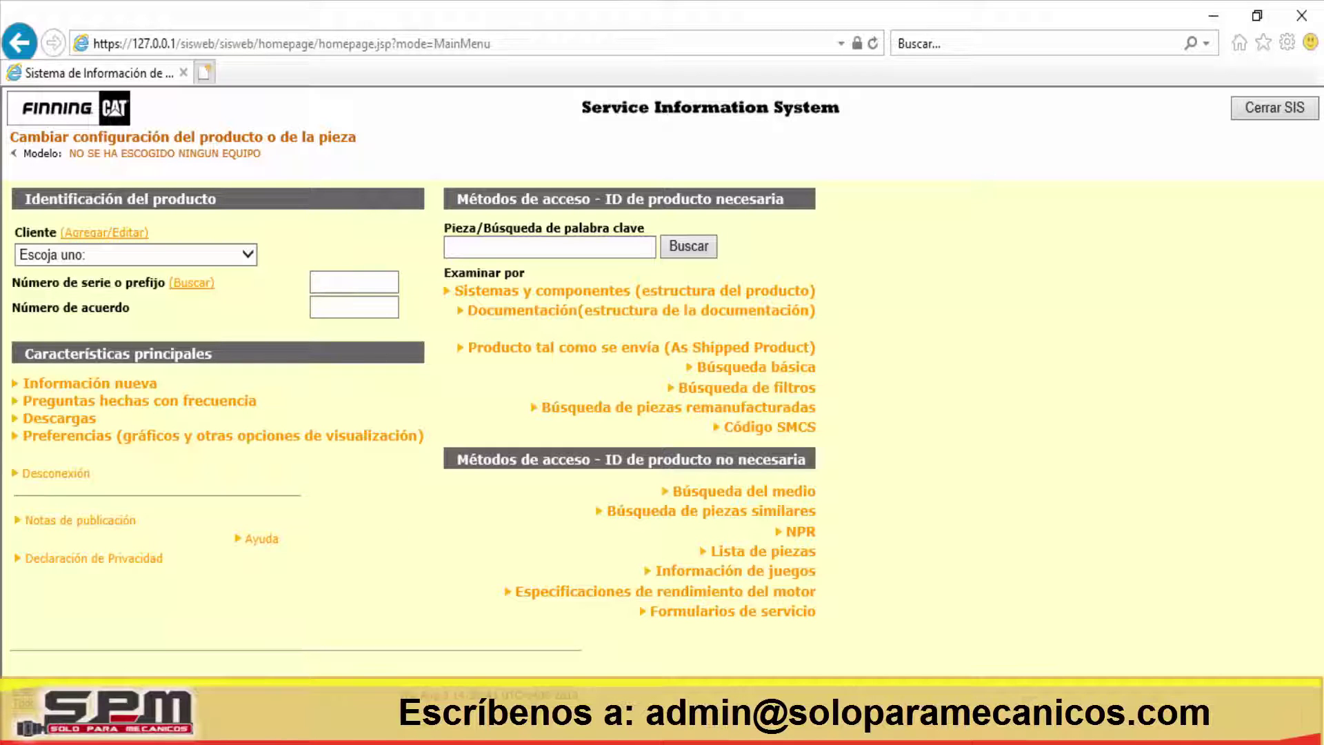
{"action": "left_click", "coordinate": [386, 645]}
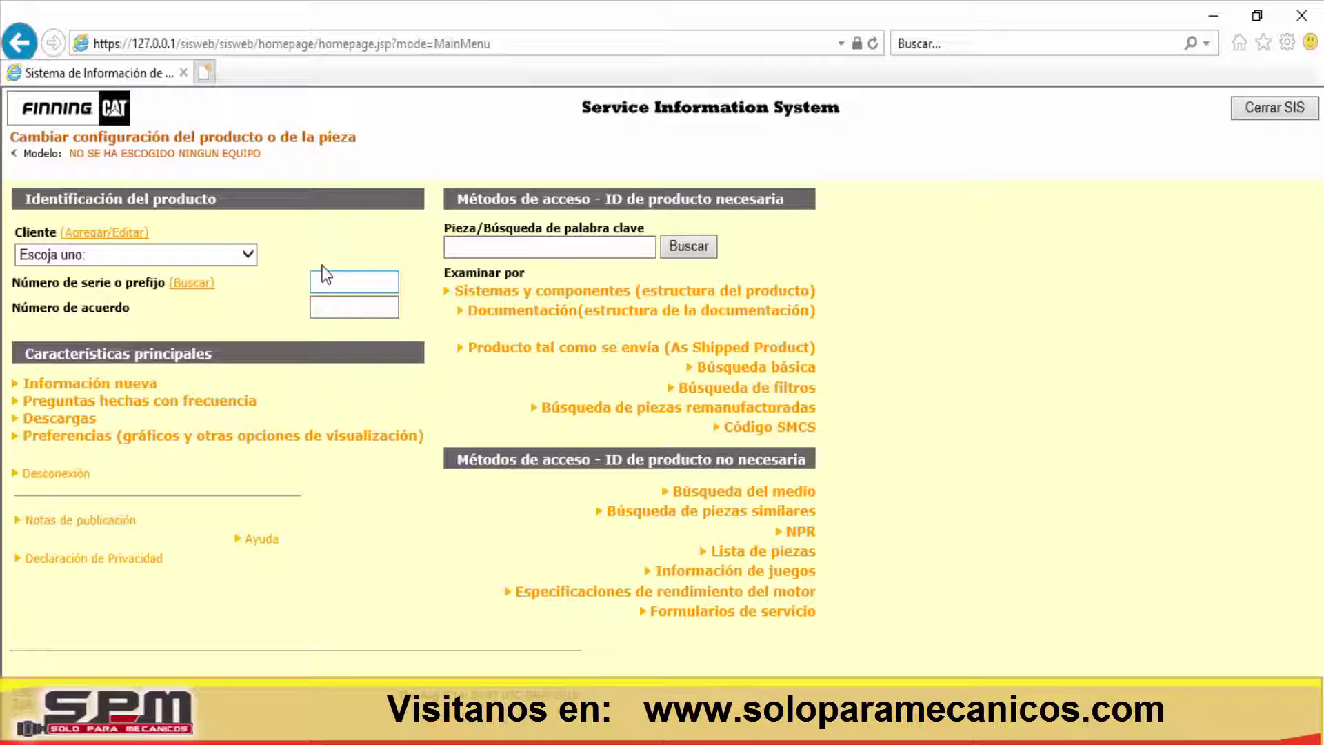
{"action": "left_click", "coordinate": [337, 282]}
{"action": "type", "text": "Wg"}
{"action": "key", "text": "BackSpace"}
{"action": "key", "text": "BackSpace"}
{"action": "type", "text": "WGB"}
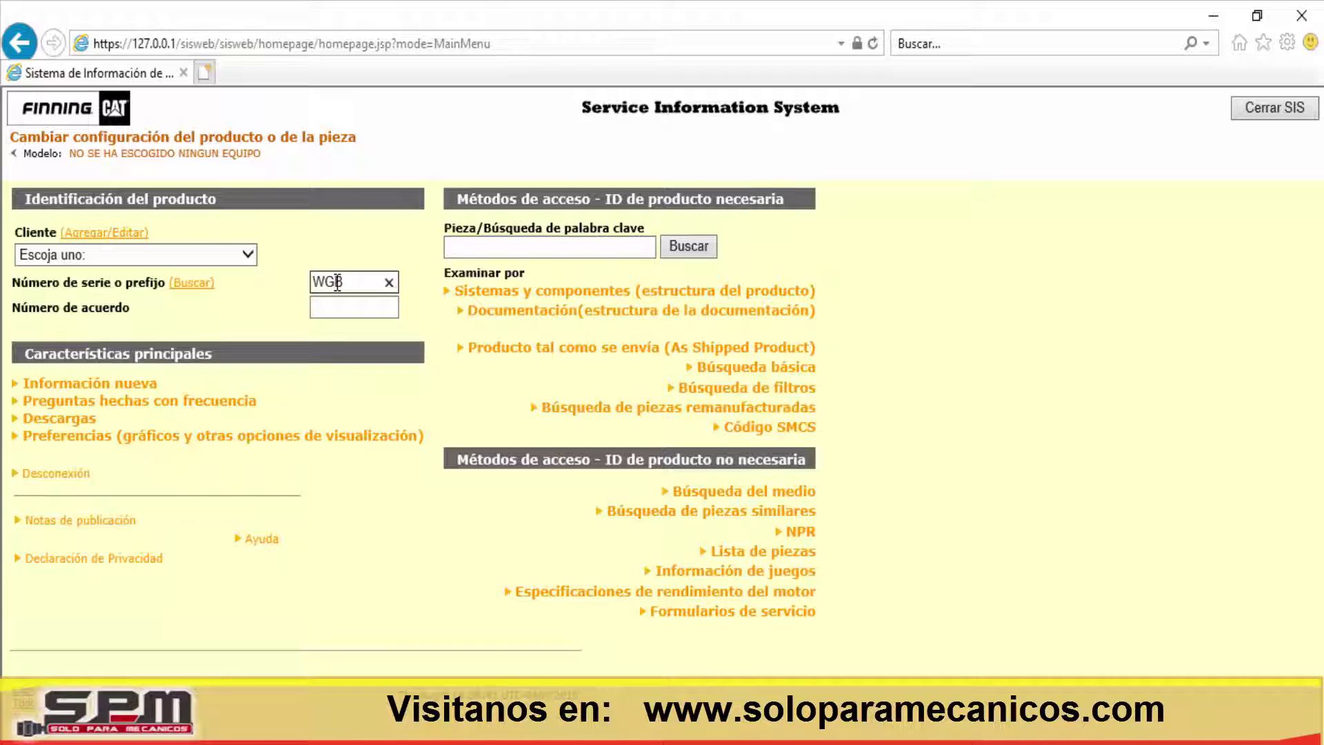
{"action": "type", "text": "O"}
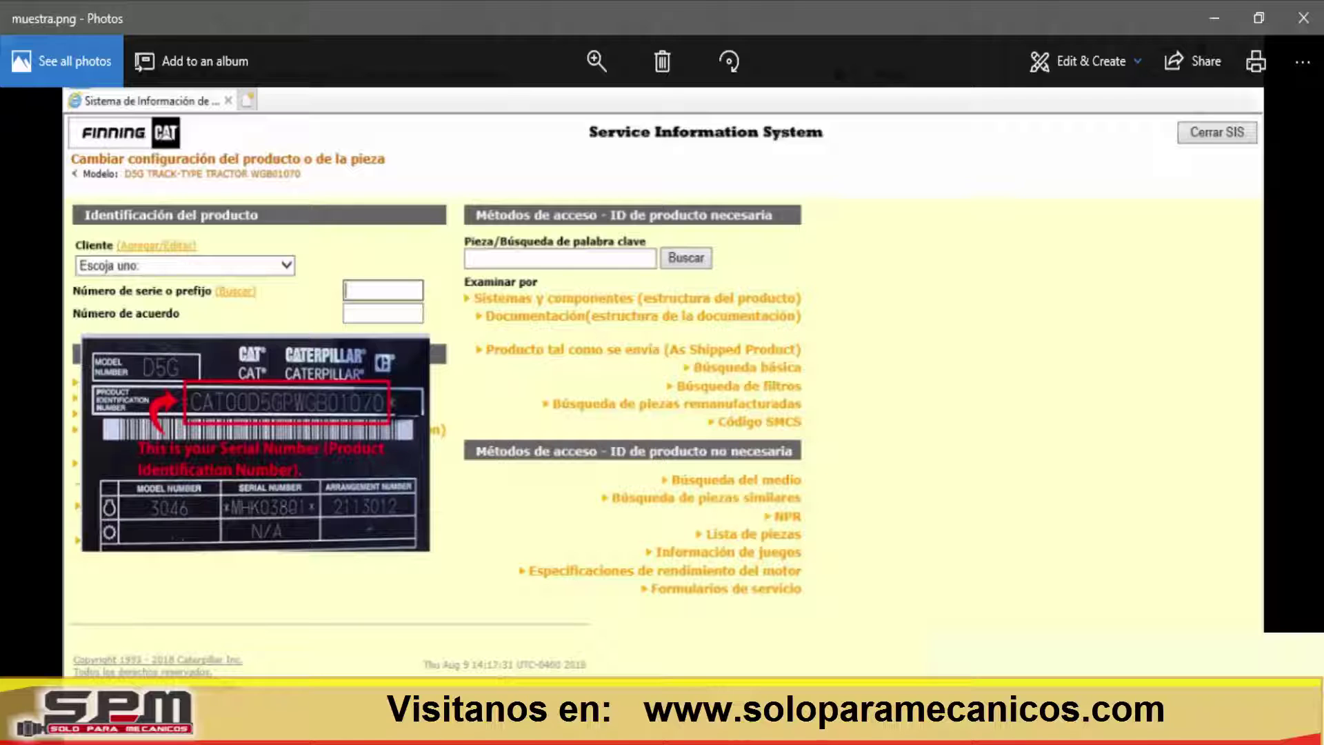
{"action": "left_click", "coordinate": [418, 664]}
{"action": "key", "text": "BackSpace"}
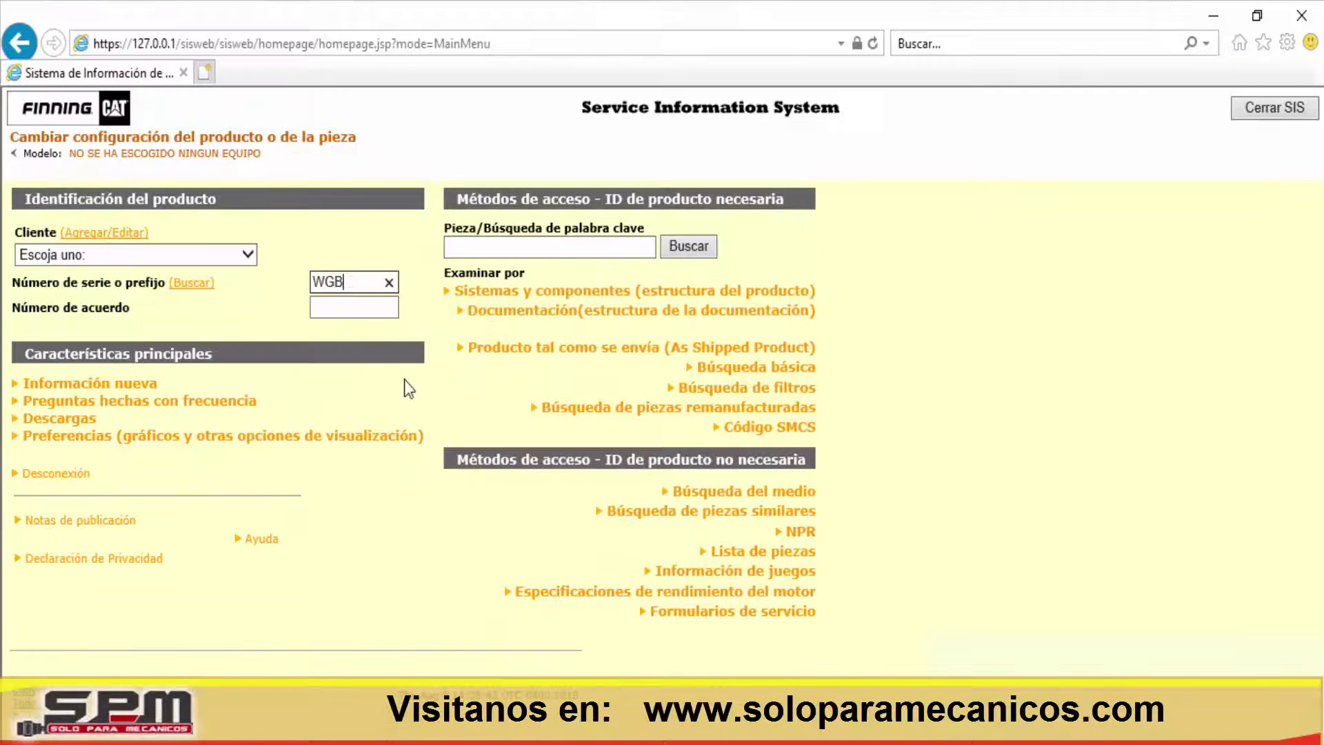
{"action": "type", "text": "01070"}
Step: Enter 2113012 as the arrangement number (Número de acuerdo), checking it against the identification plate in muestra.png
{"action": "left_click", "coordinate": [373, 317]}
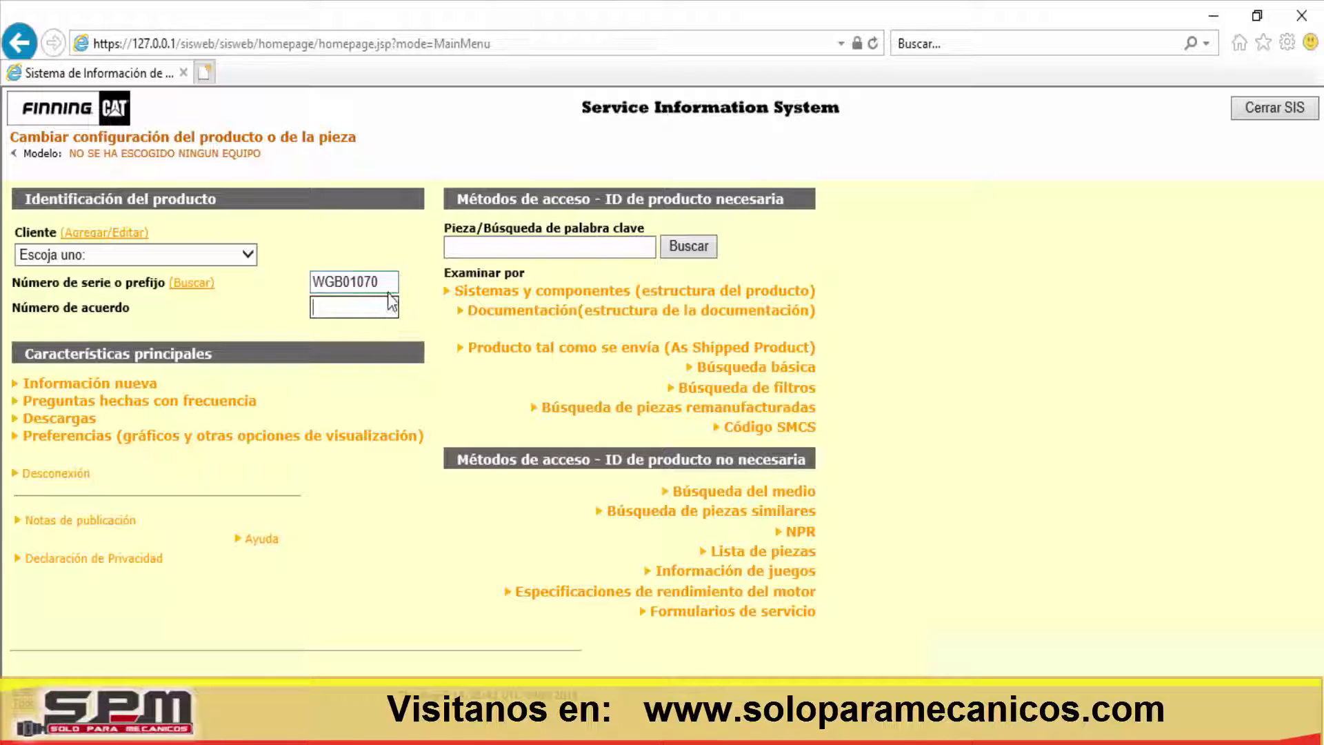
{"action": "left_click", "coordinate": [366, 281]}
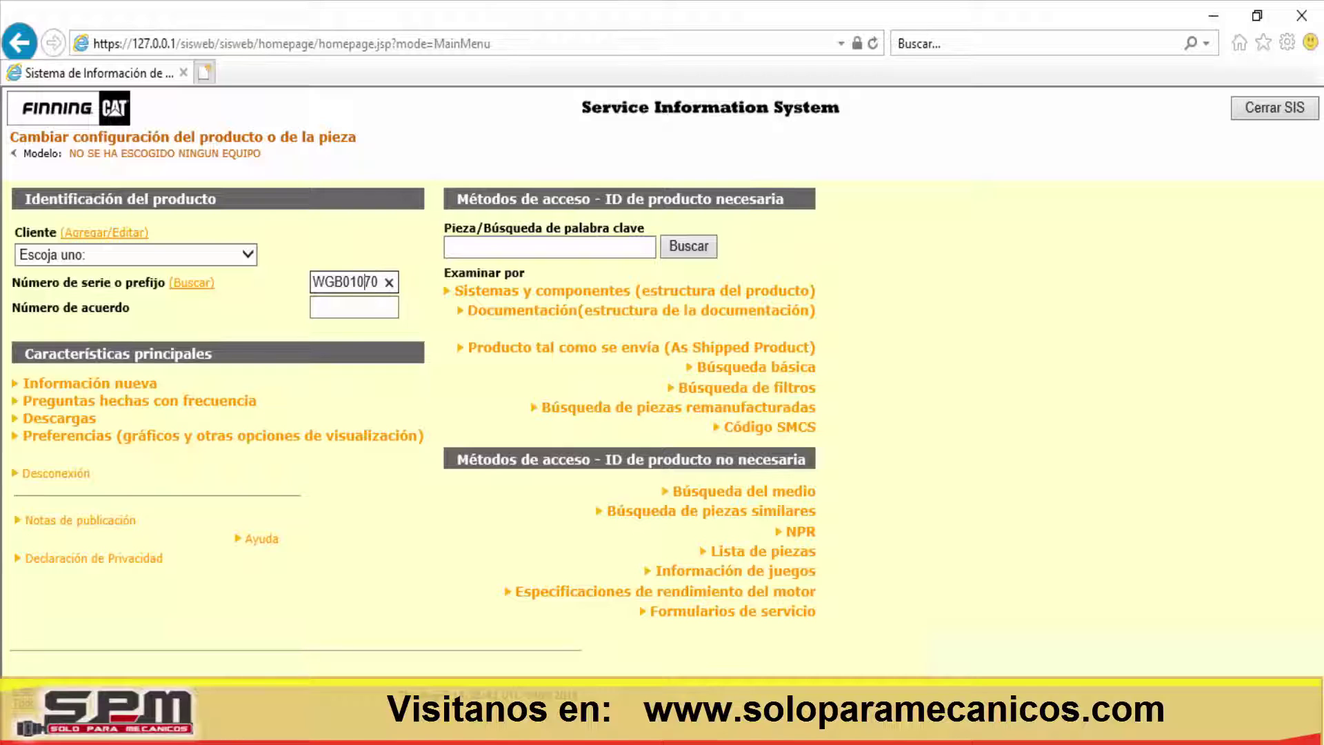
{"action": "left_click", "coordinate": [352, 303]}
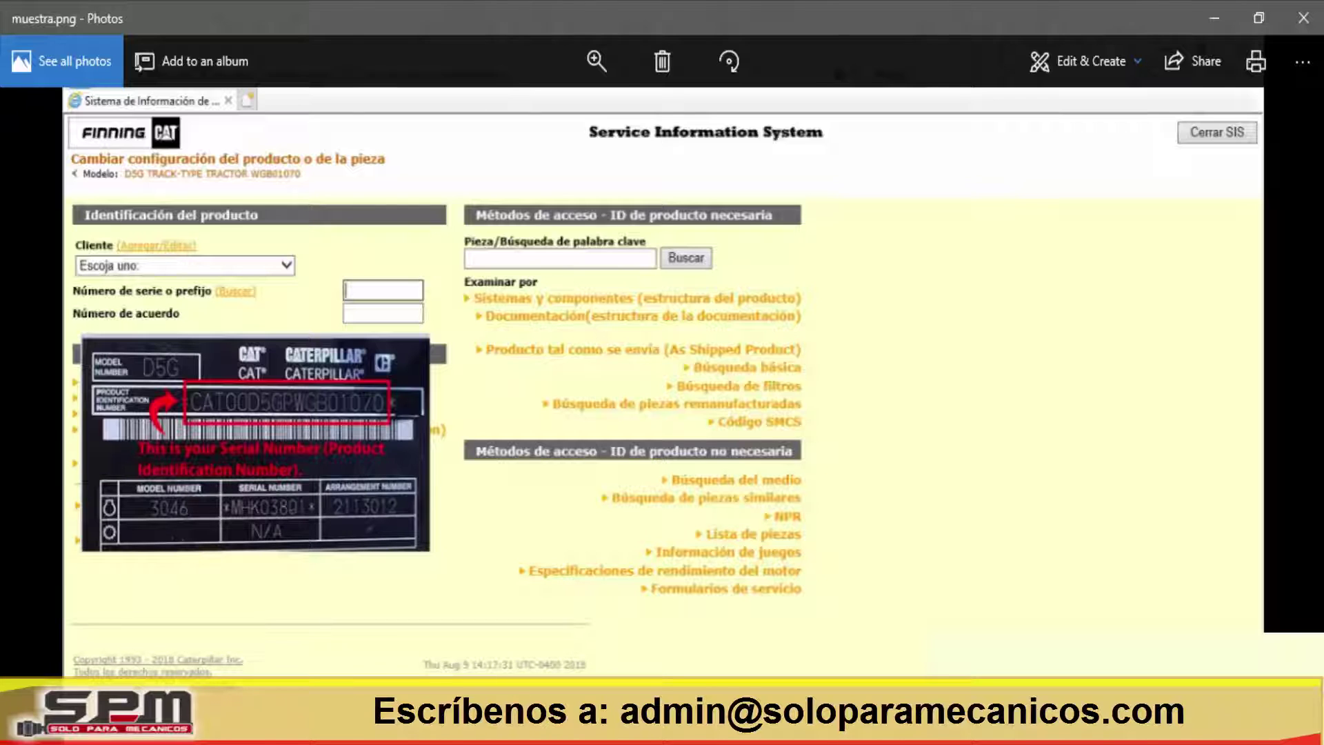
{"action": "left_click", "coordinate": [310, 739]}
{"action": "left_click", "coordinate": [414, 697]}
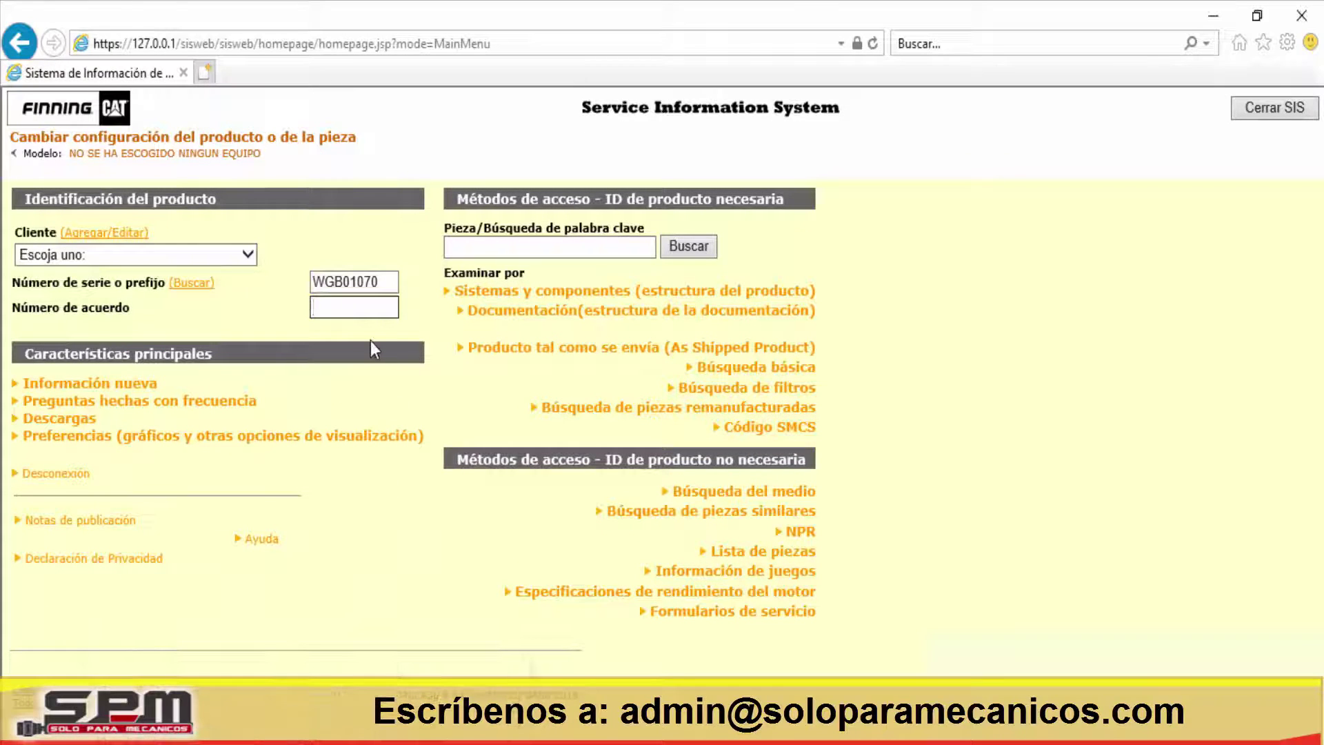
{"action": "type", "text": "2113012"}
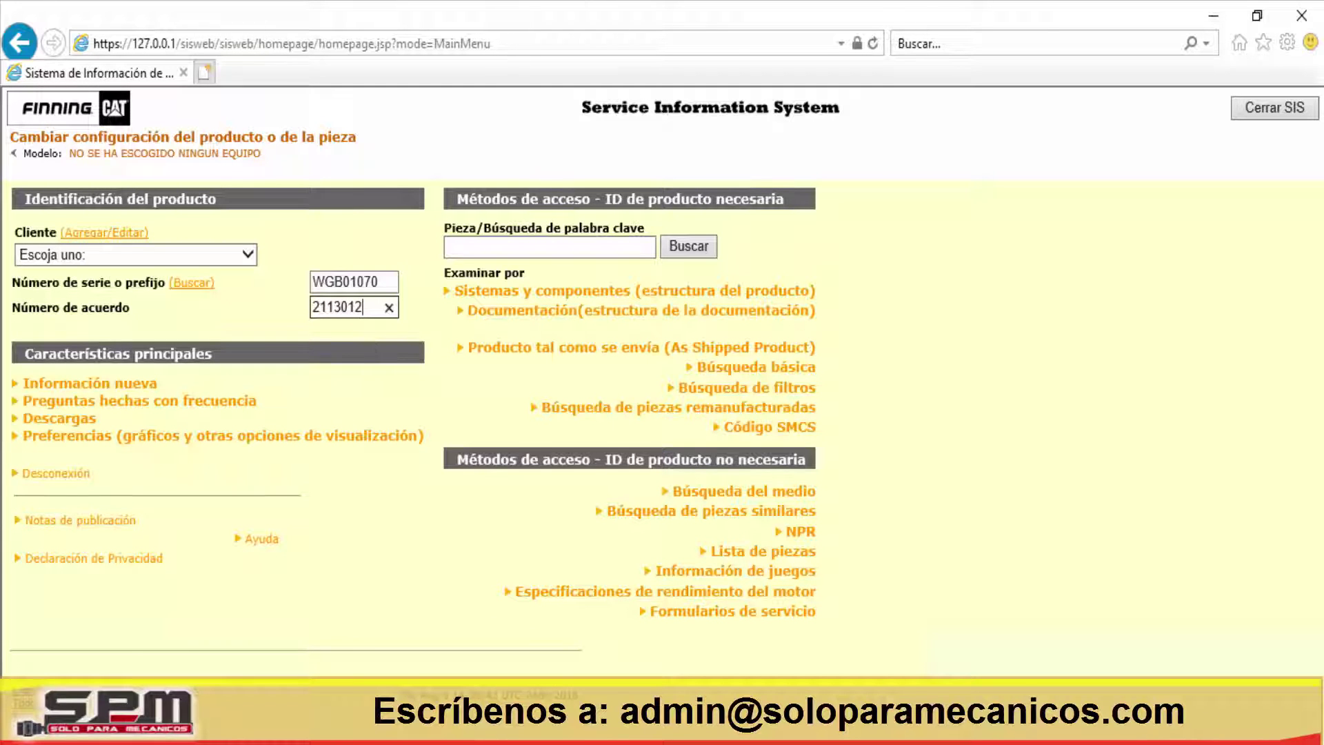
{"action": "key", "text": "alt+Tab"}
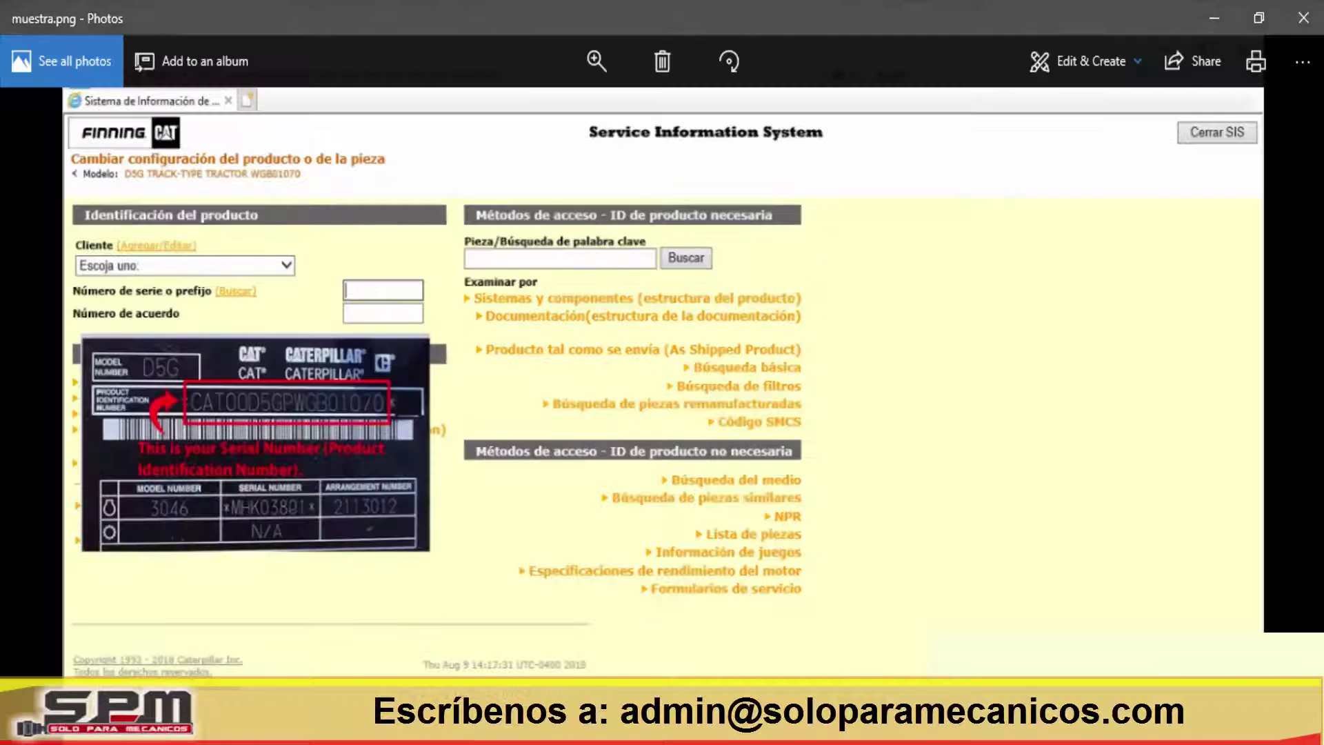
{"action": "key", "text": "alt+Tab"}
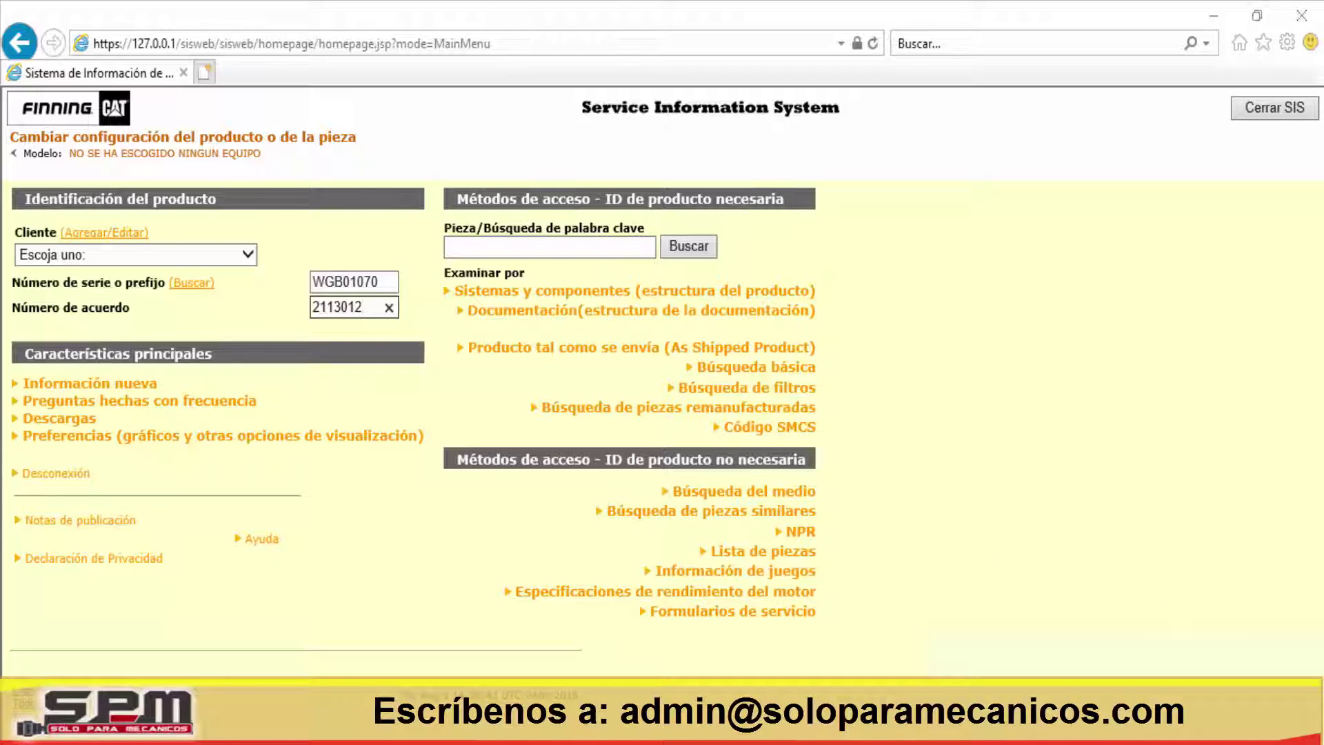
Step: Open the product's Sistemas y componentes structure and highlight the model designation in the page header
{"action": "left_click", "coordinate": [607, 295]}
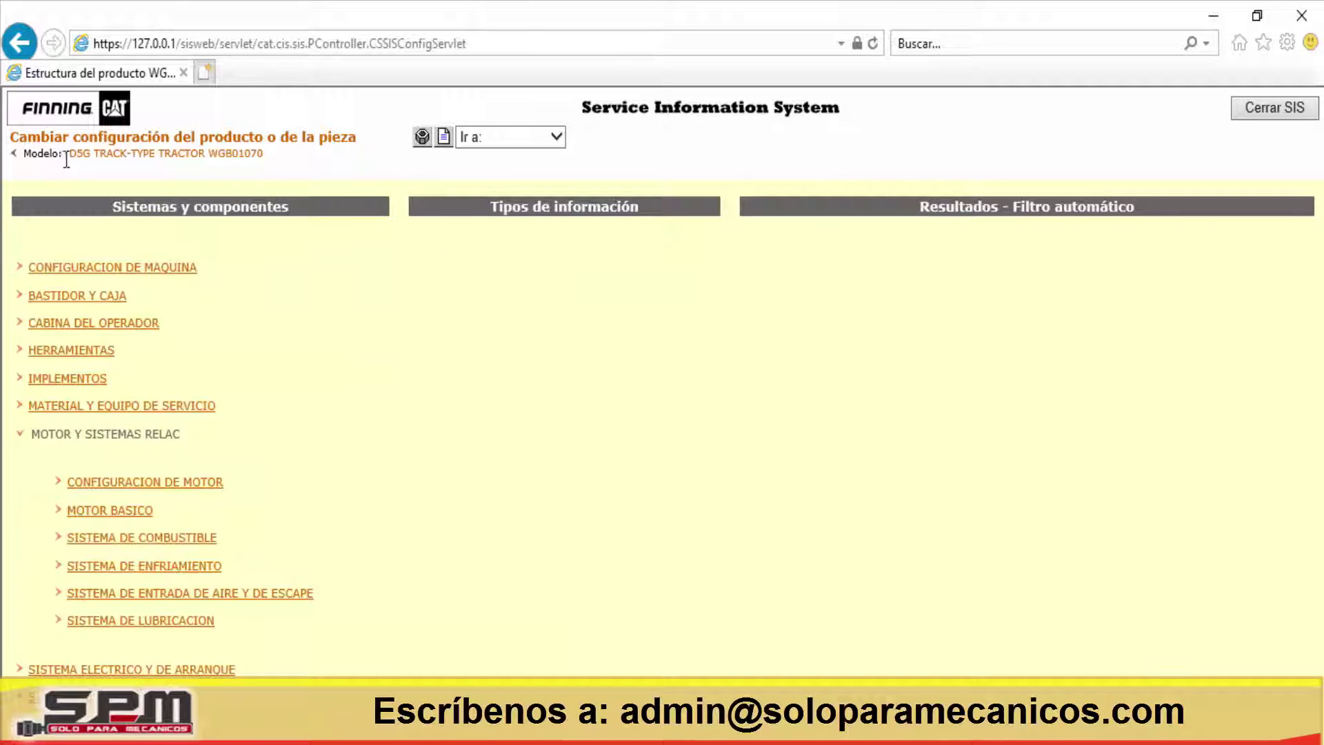
{"action": "left_click_drag", "start_coordinate": [78, 162], "coordinate": [286, 165]}
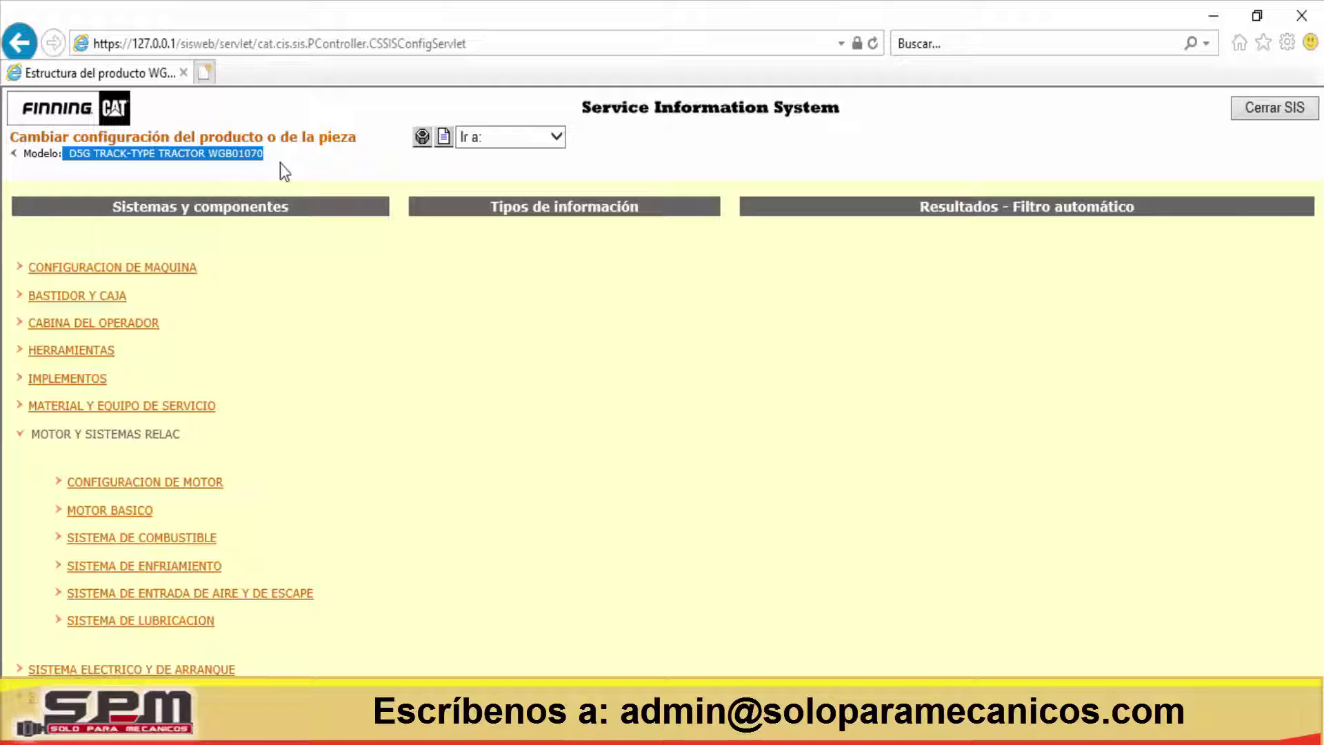
{"action": "left_click", "coordinate": [276, 161]}
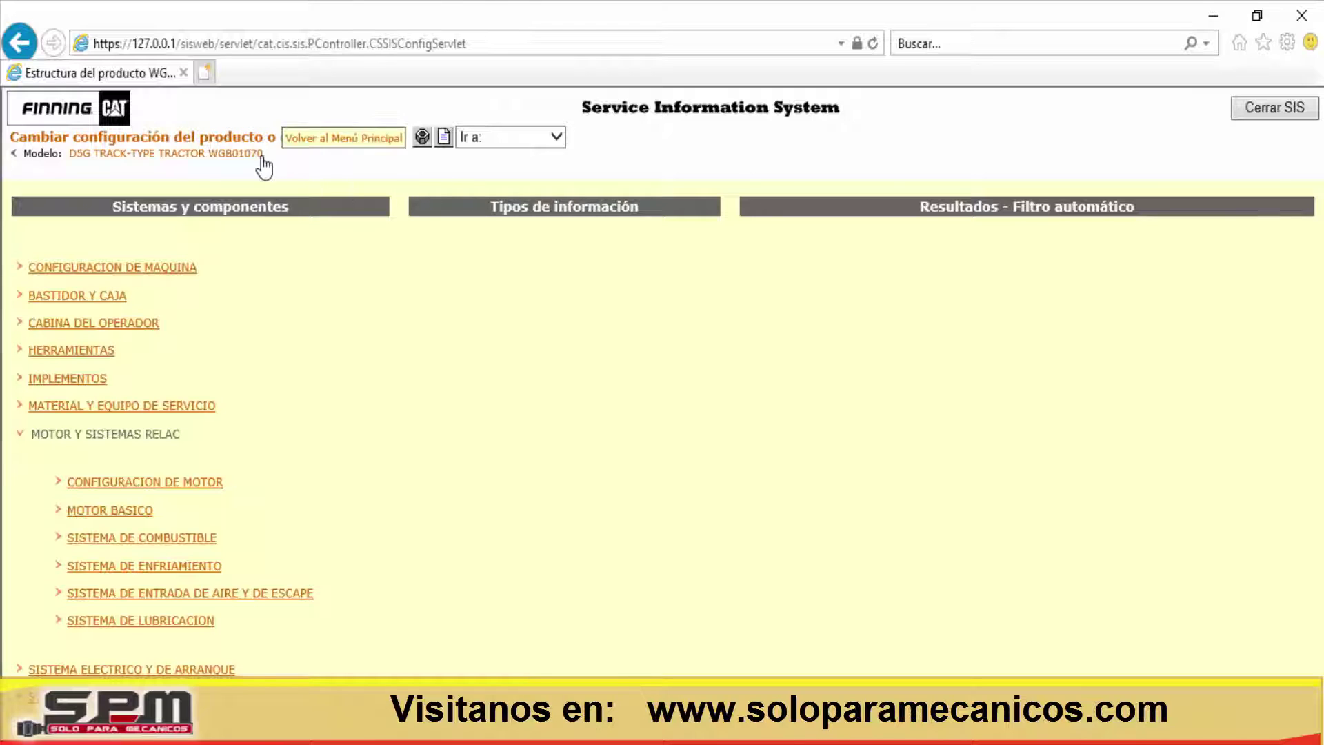
{"action": "triple_click", "coordinate": [71, 155]}
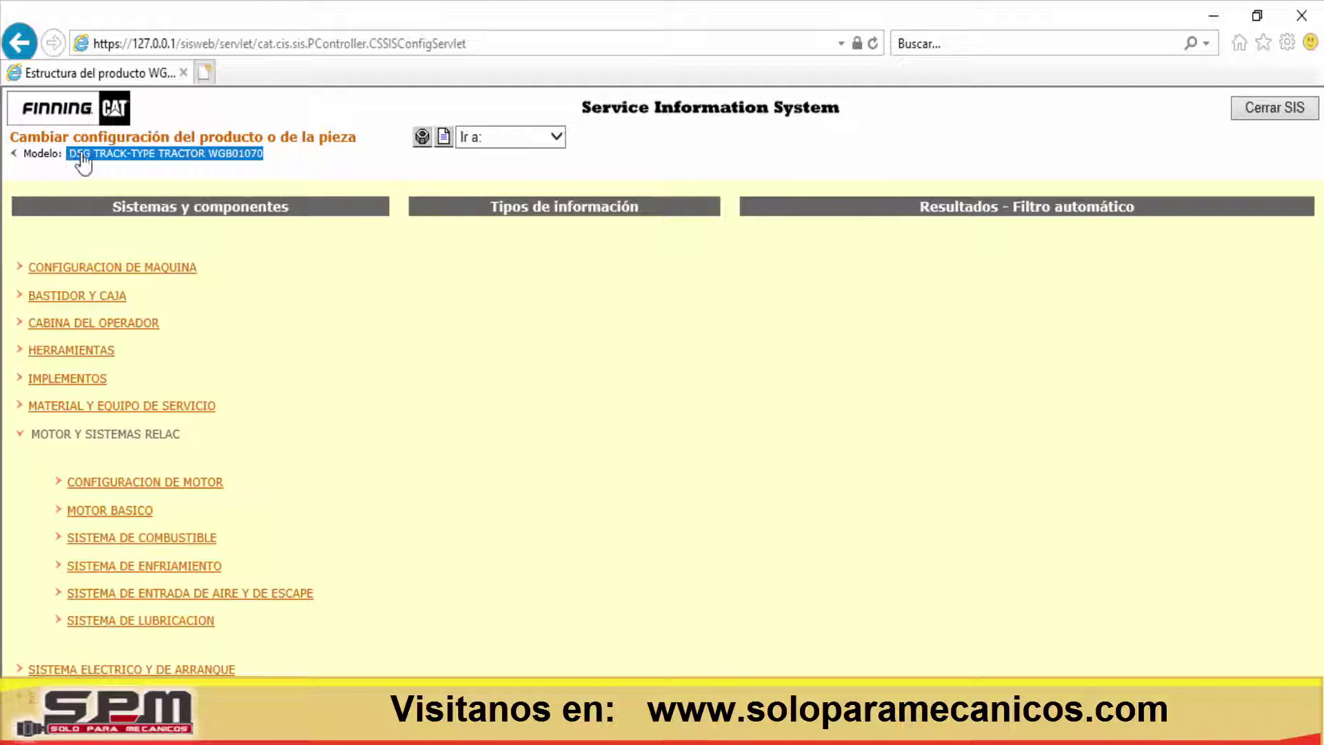
Step: Return to the main menu and clear both the arrangement number and the serial number
{"action": "left_click", "coordinate": [531, 138]}
{"action": "left_click", "coordinate": [525, 170]}
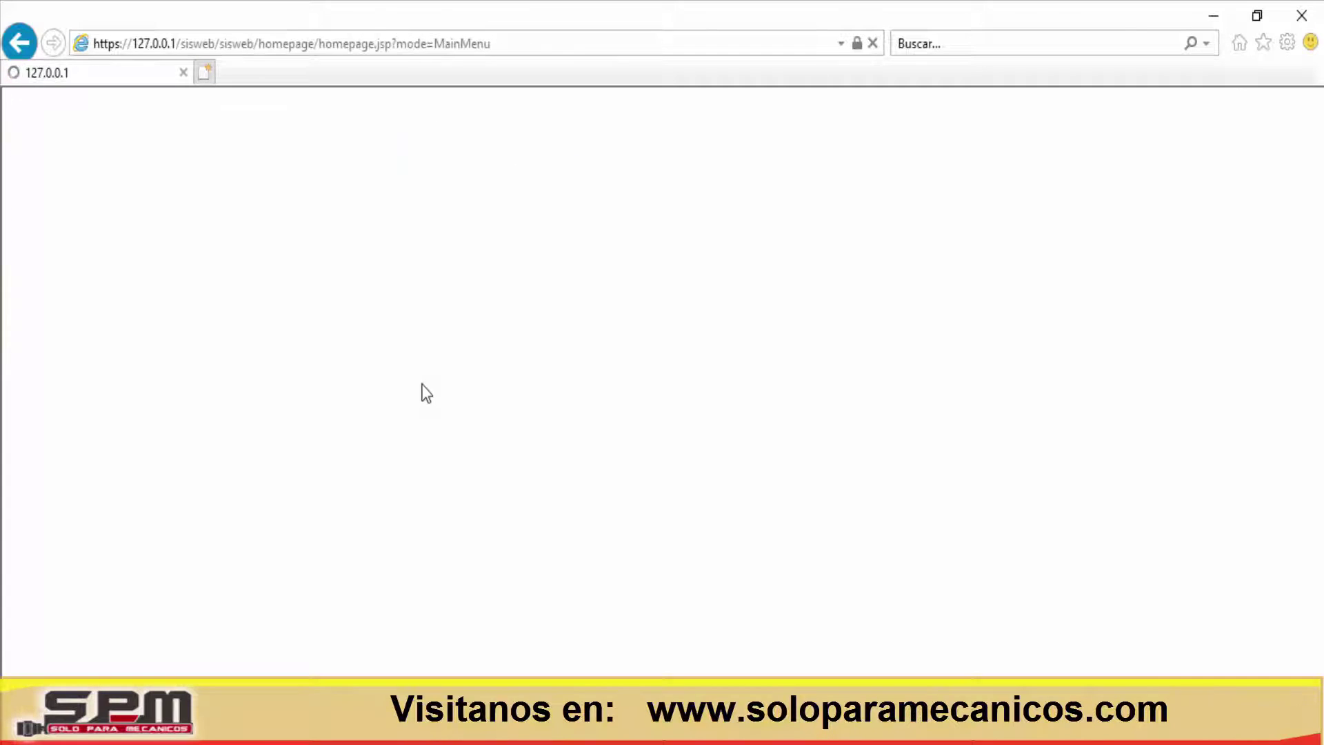
{"action": "left_click", "coordinate": [372, 311]}
{"action": "left_click_drag", "start_coordinate": [373, 313], "coordinate": [293, 319]}
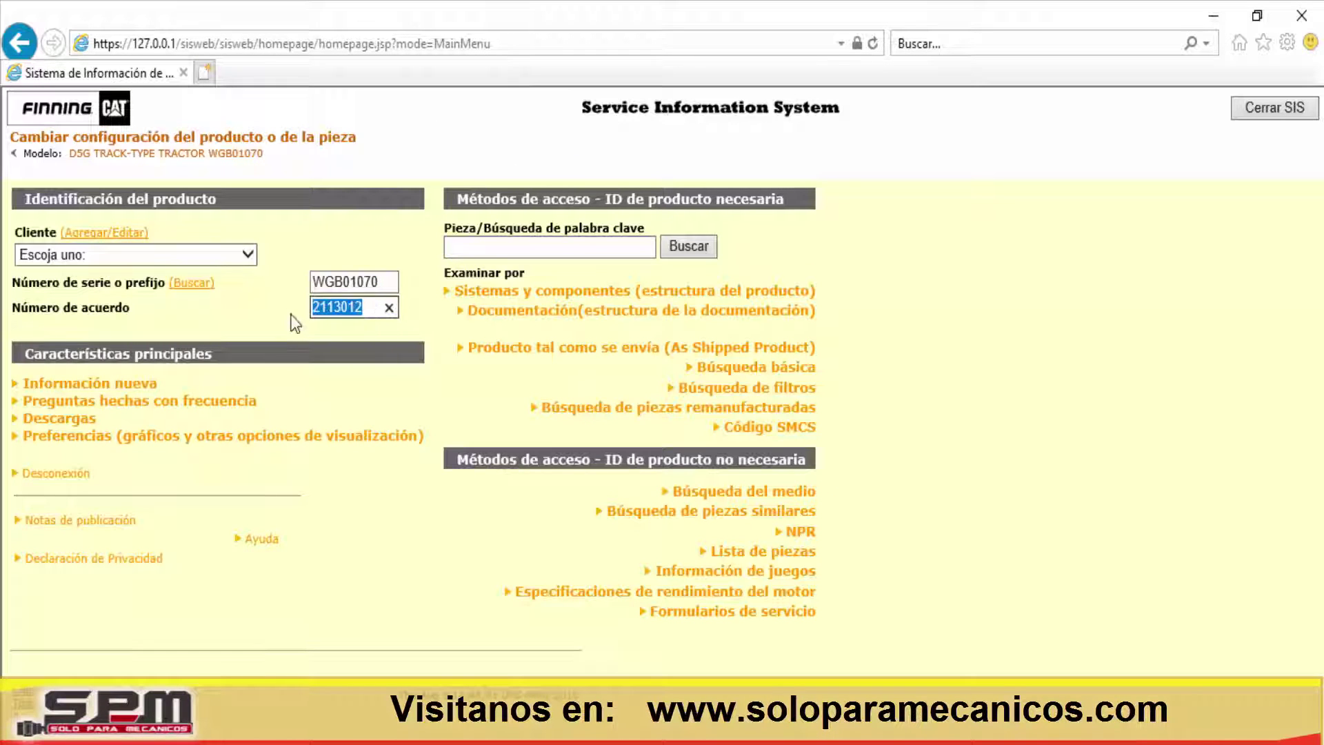
{"action": "key", "text": "BackSpace"}
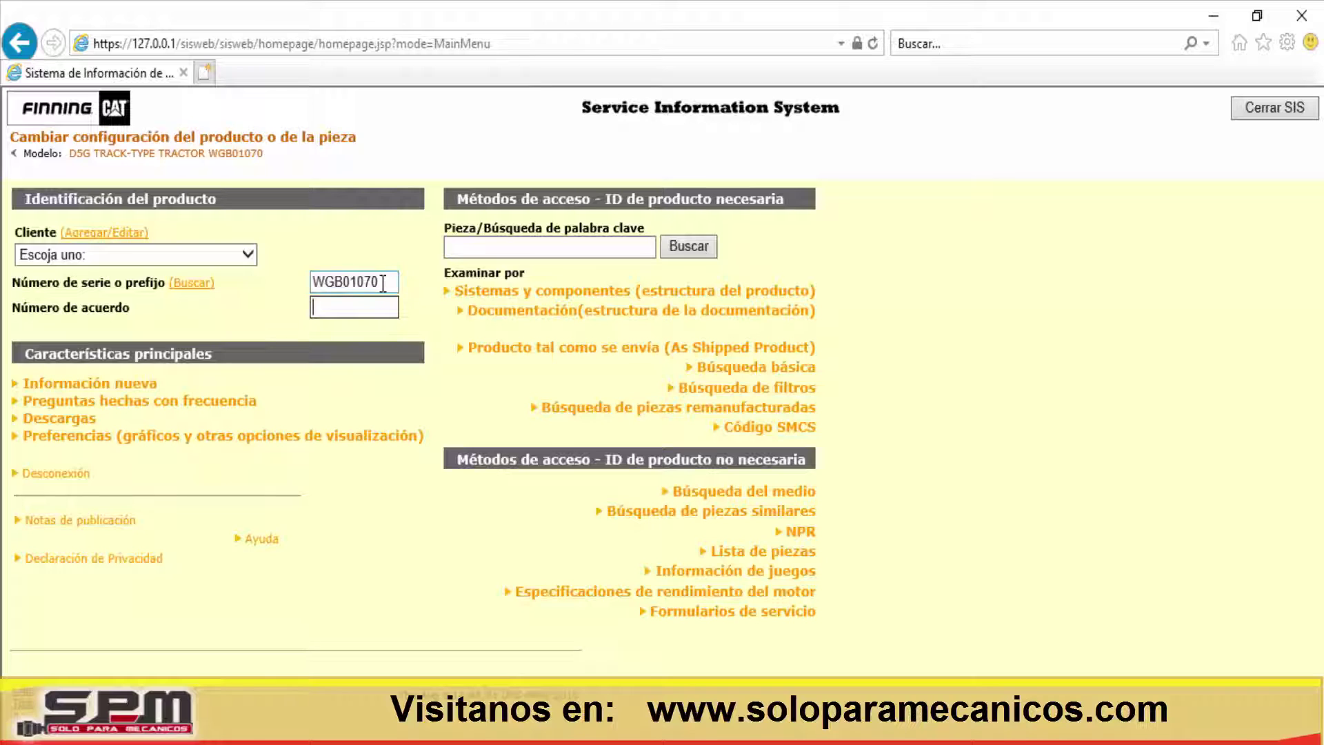
{"action": "left_click_drag", "start_coordinate": [390, 281], "coordinate": [304, 307]}
{"action": "key", "text": "BackSpace"}
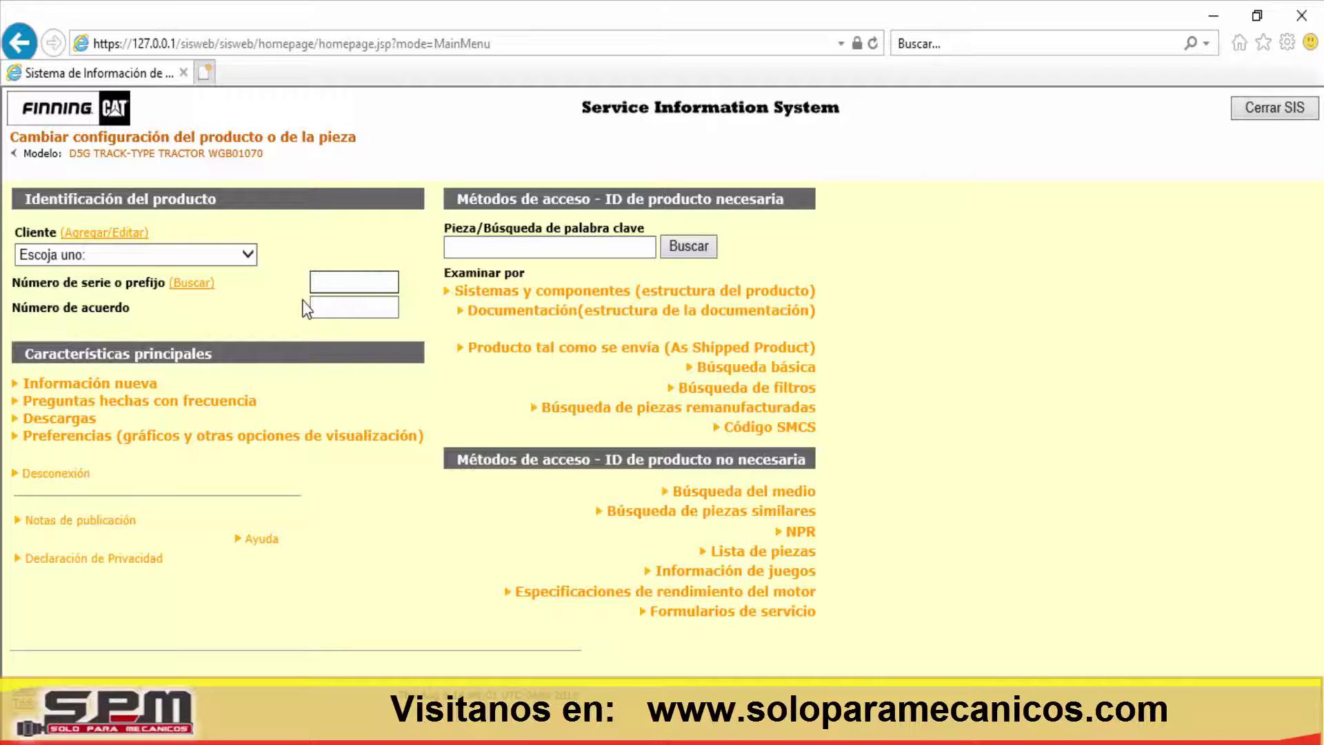
Step: Look up D5G through Sistemas y componentes and expand CONFIGURACION DE MAQUINA
{"action": "type", "text": "D5G"}
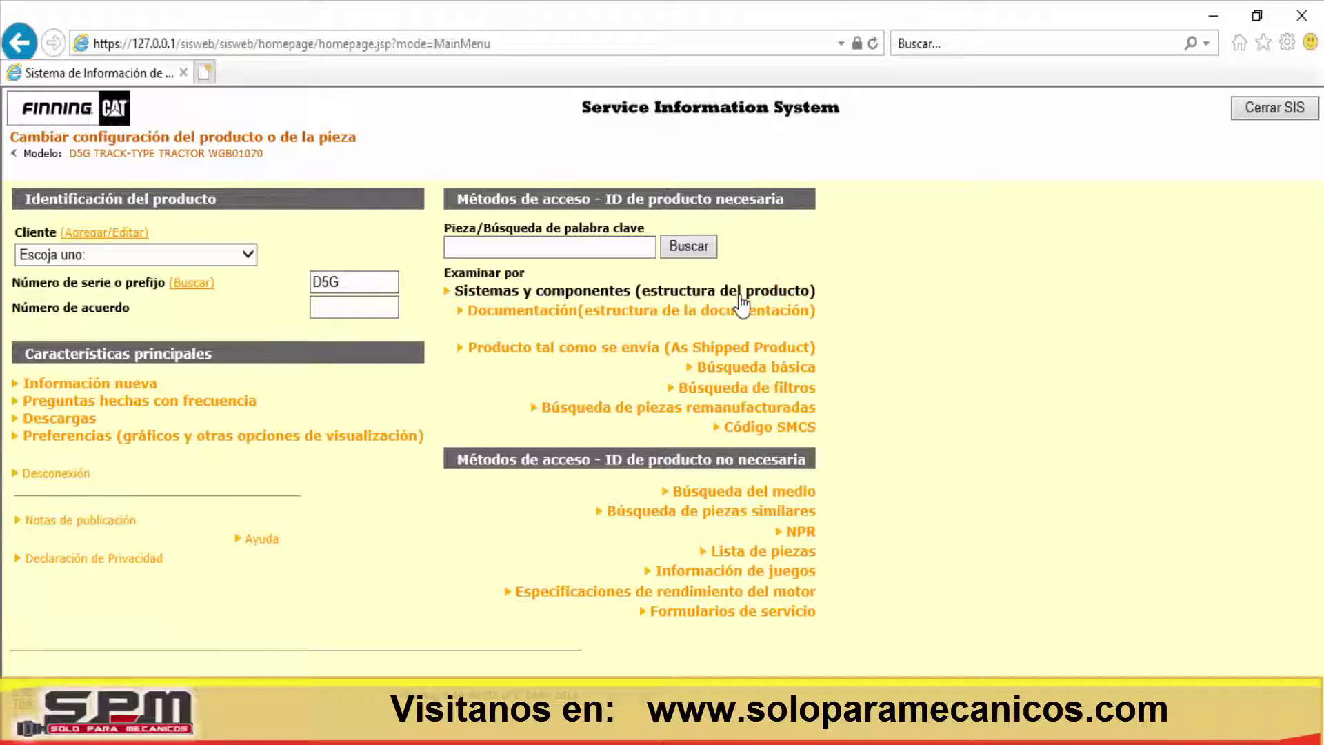
{"action": "left_click", "coordinate": [779, 310]}
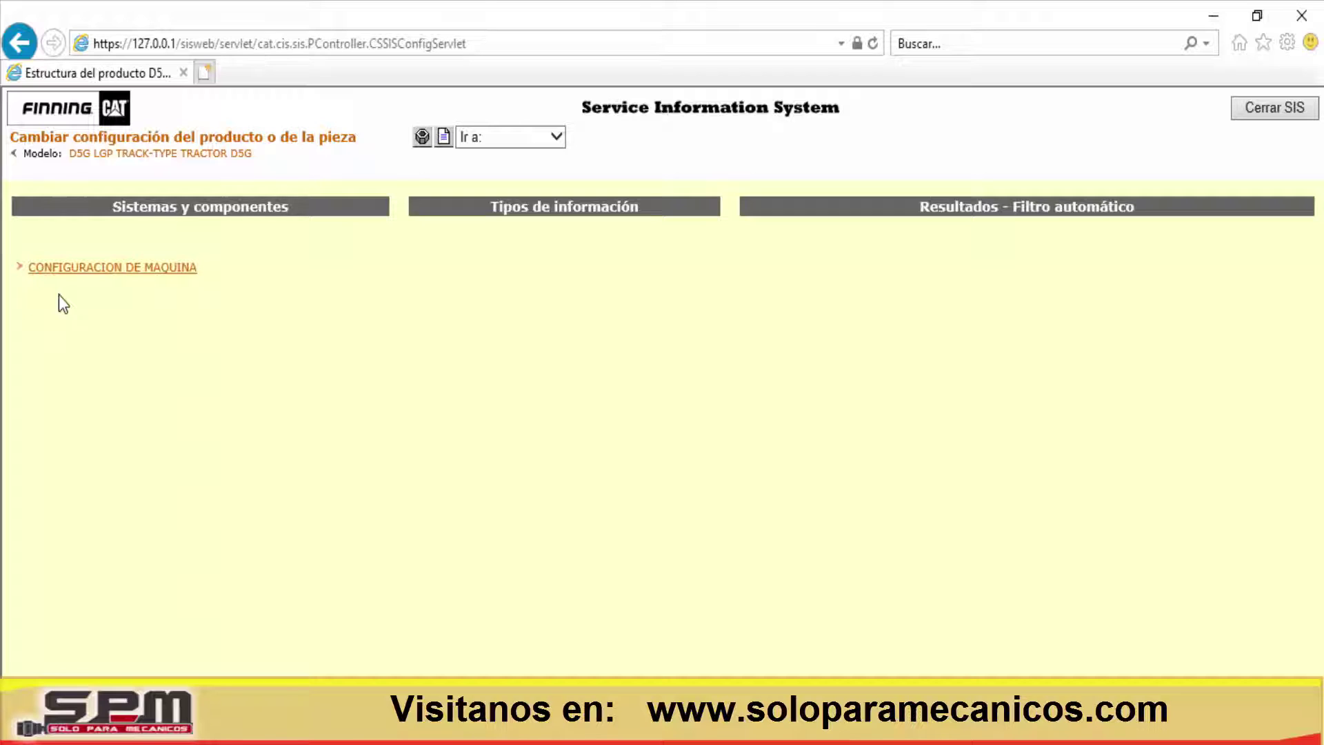
{"action": "left_click", "coordinate": [19, 269]}
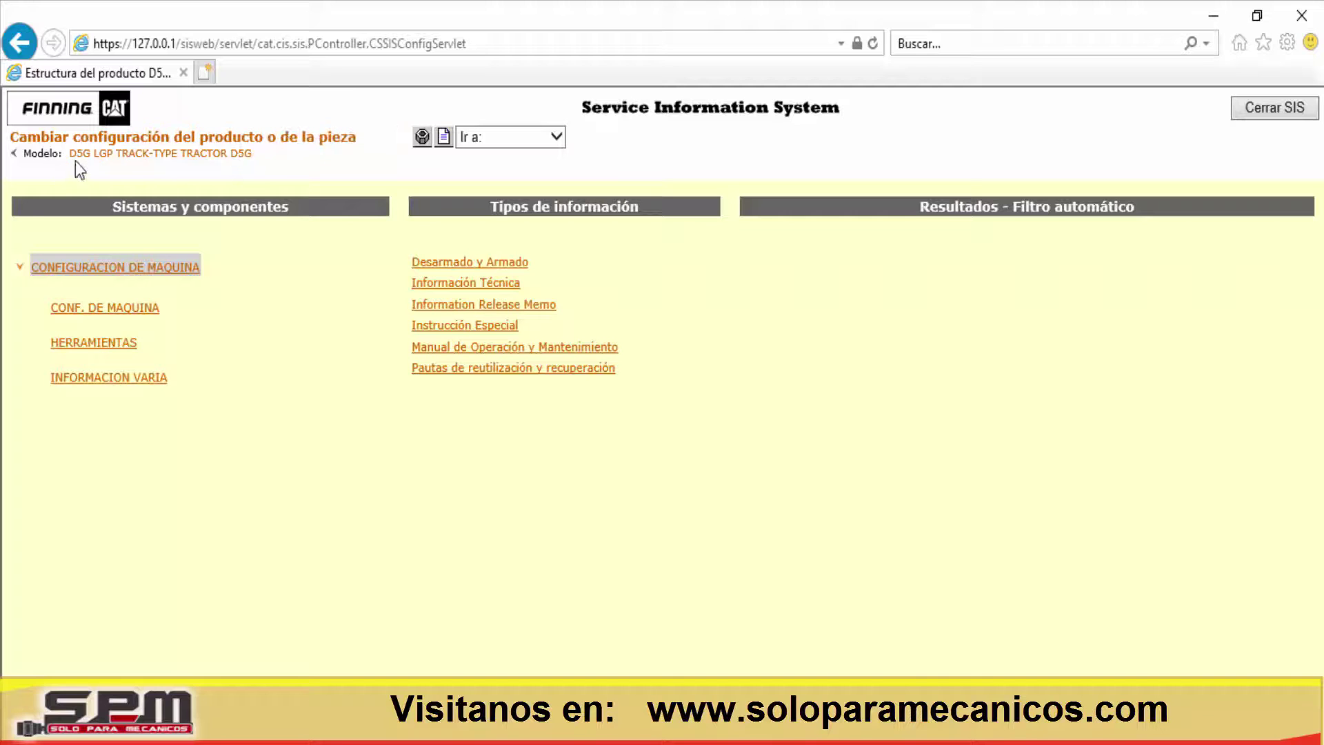
Step: Highlight the model designation in the page header and compare it with the identification plate in muestra.png
{"action": "left_click_drag", "start_coordinate": [252, 154], "coordinate": [67, 157]}
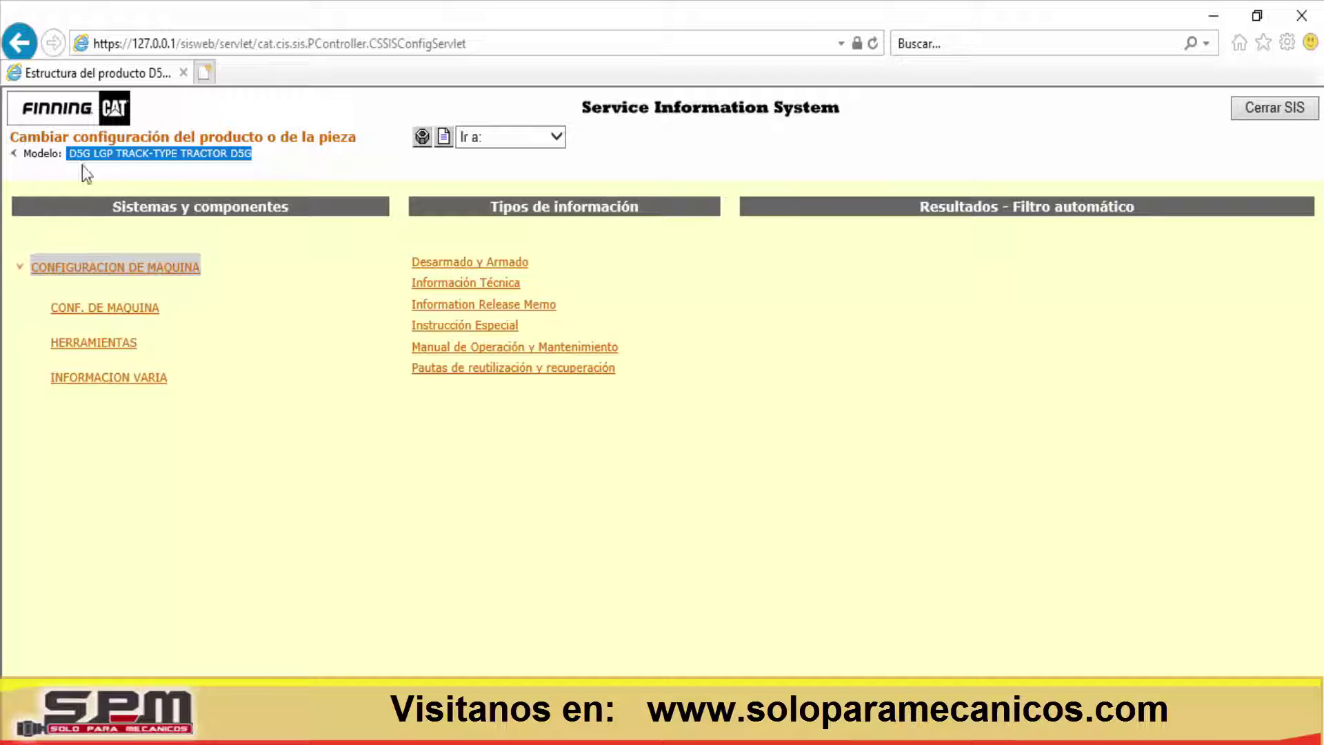
{"action": "left_click", "coordinate": [448, 487]}
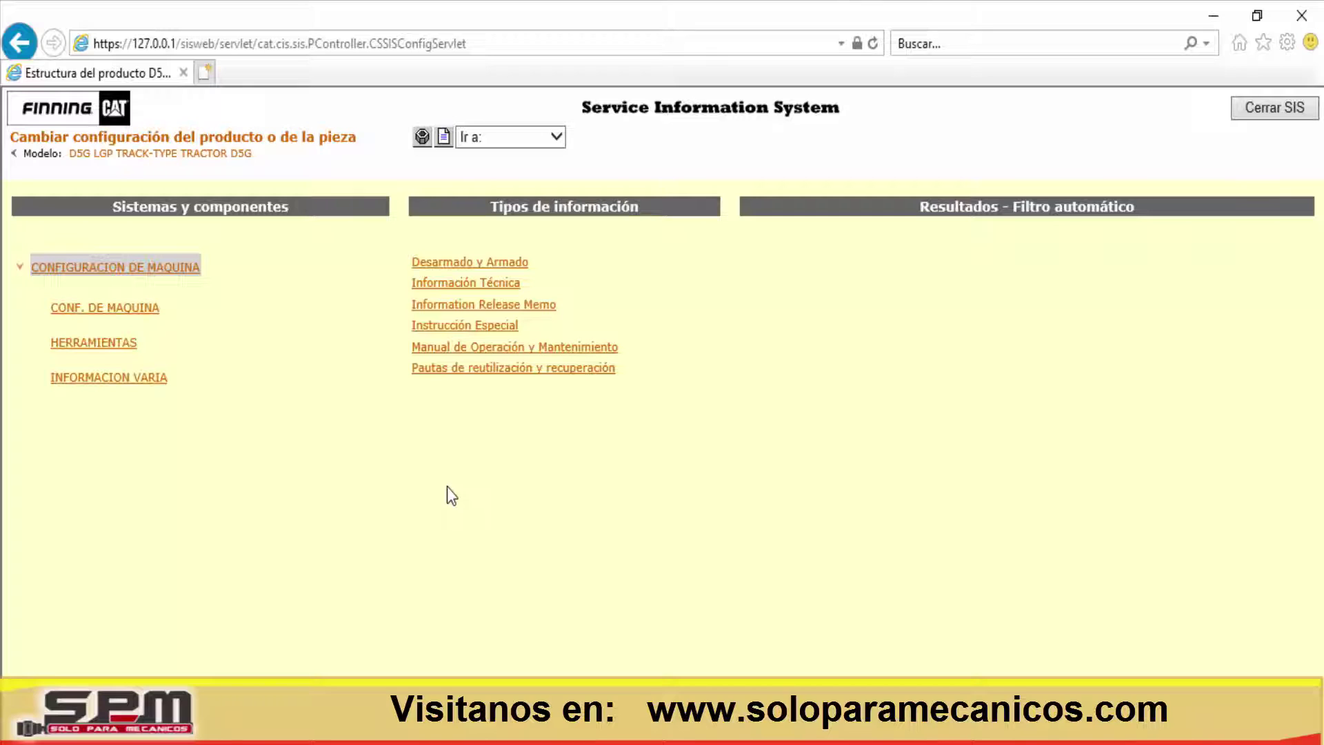
{"action": "key", "text": "alt+Tab"}
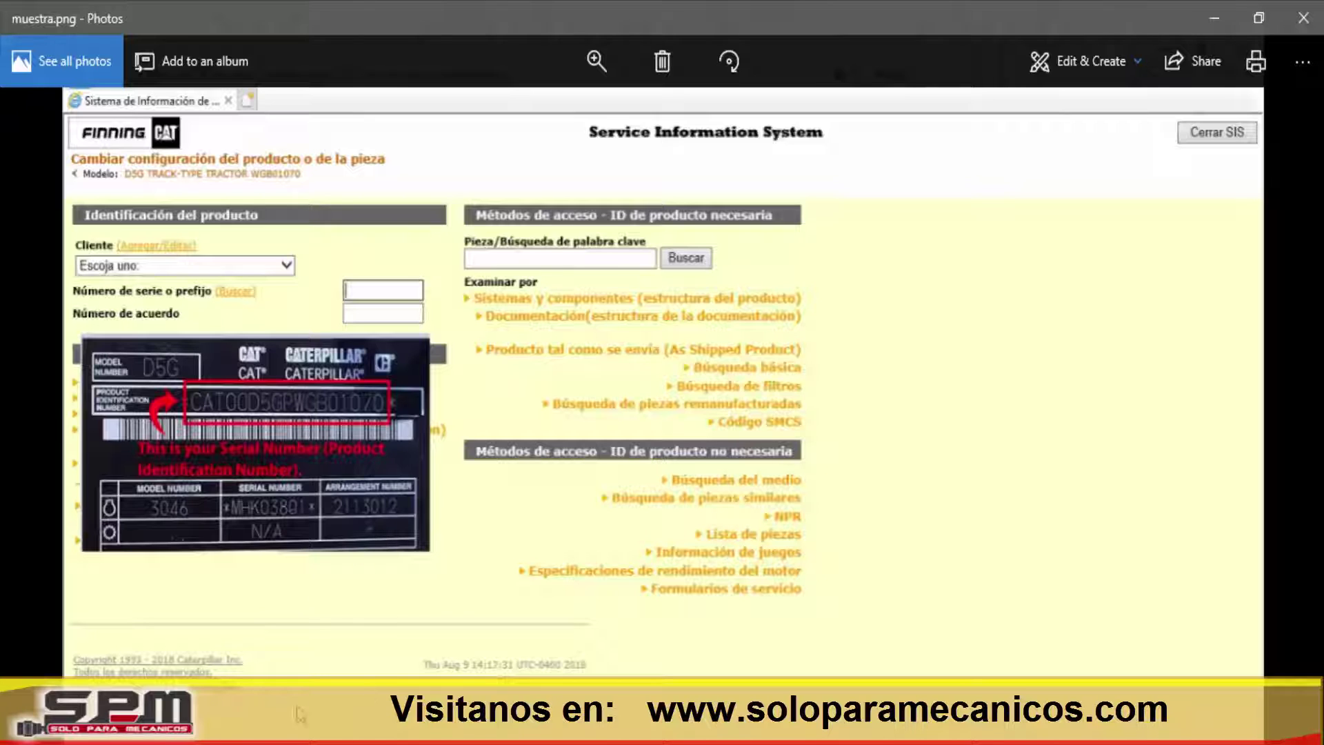
{"action": "left_click", "coordinate": [307, 733]}
{"action": "left_click", "coordinate": [400, 664]}
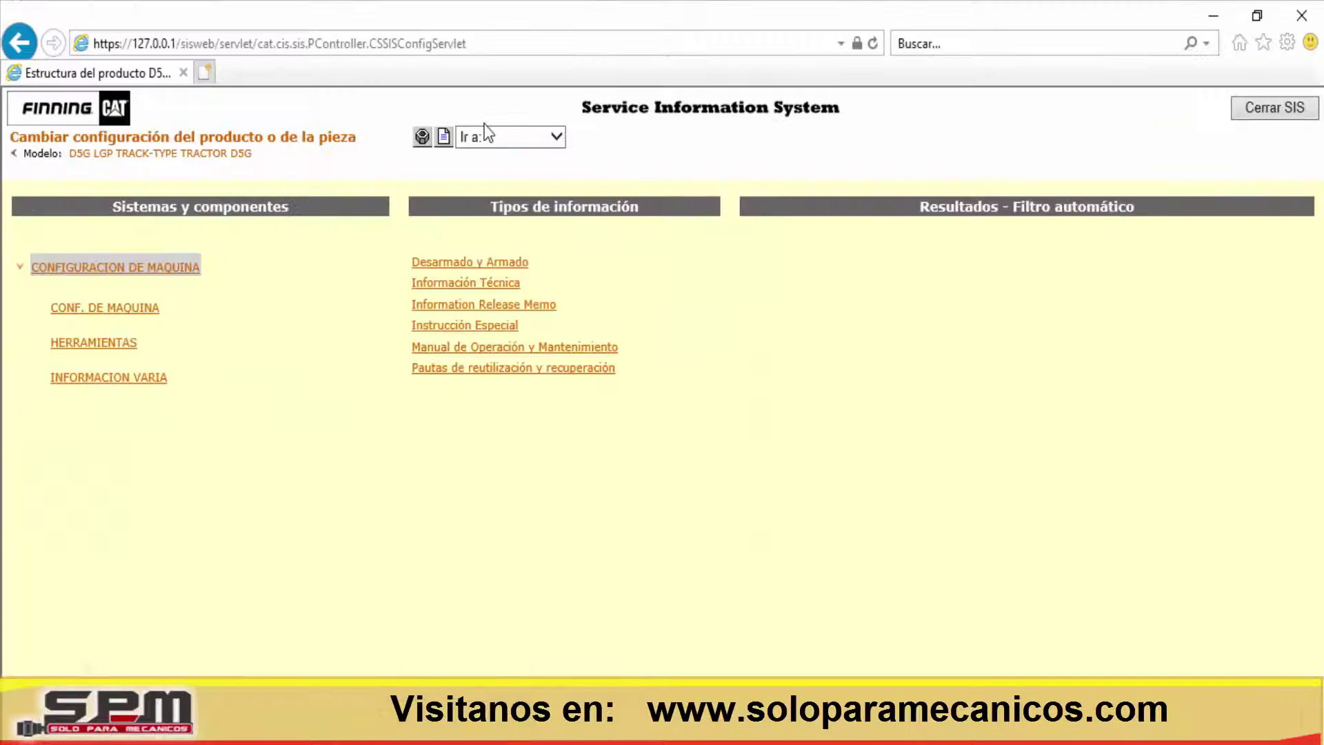
Step: Return to the main menu and try to open Producto tal como se envía (As Shipped Product) with the prefix D5G
{"action": "left_click", "coordinate": [551, 135]}
{"action": "left_click", "coordinate": [498, 171]}
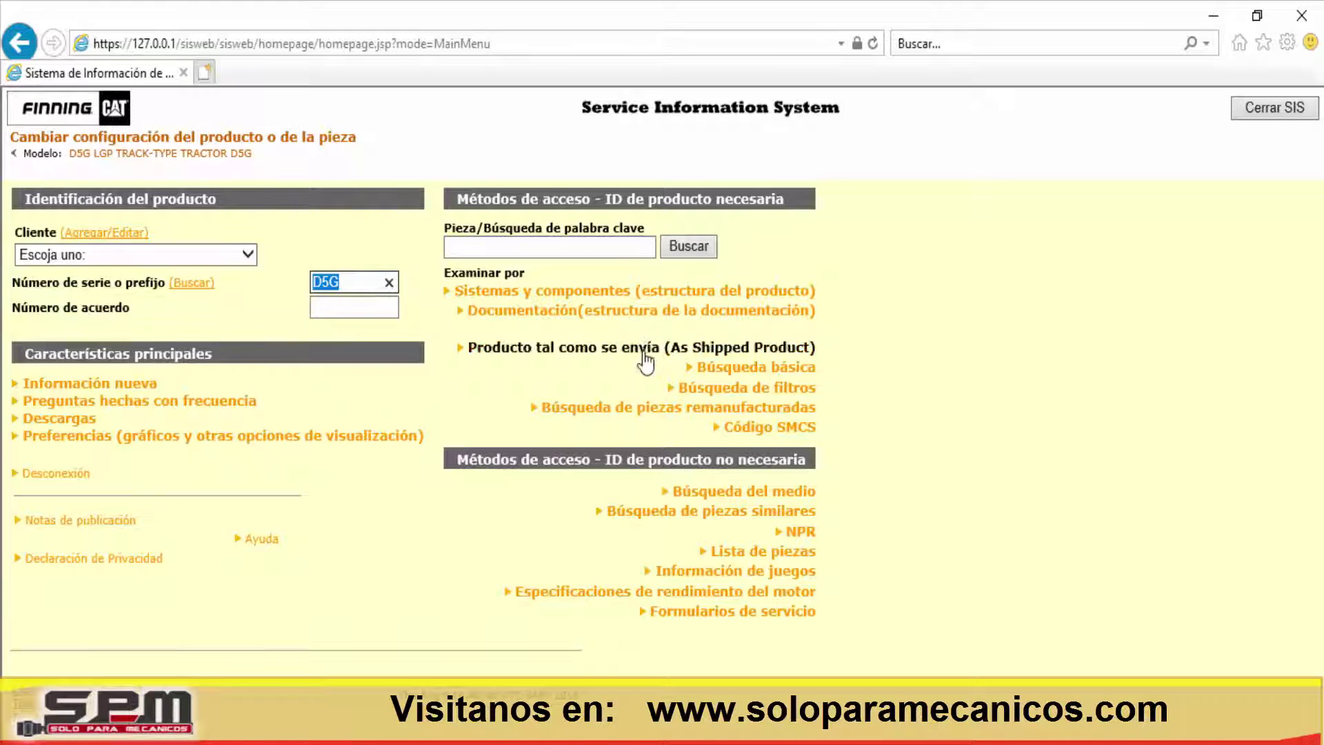
{"action": "left_click", "coordinate": [724, 349]}
{"action": "left_click_drag", "start_coordinate": [646, 359], "coordinate": [295, 436]}
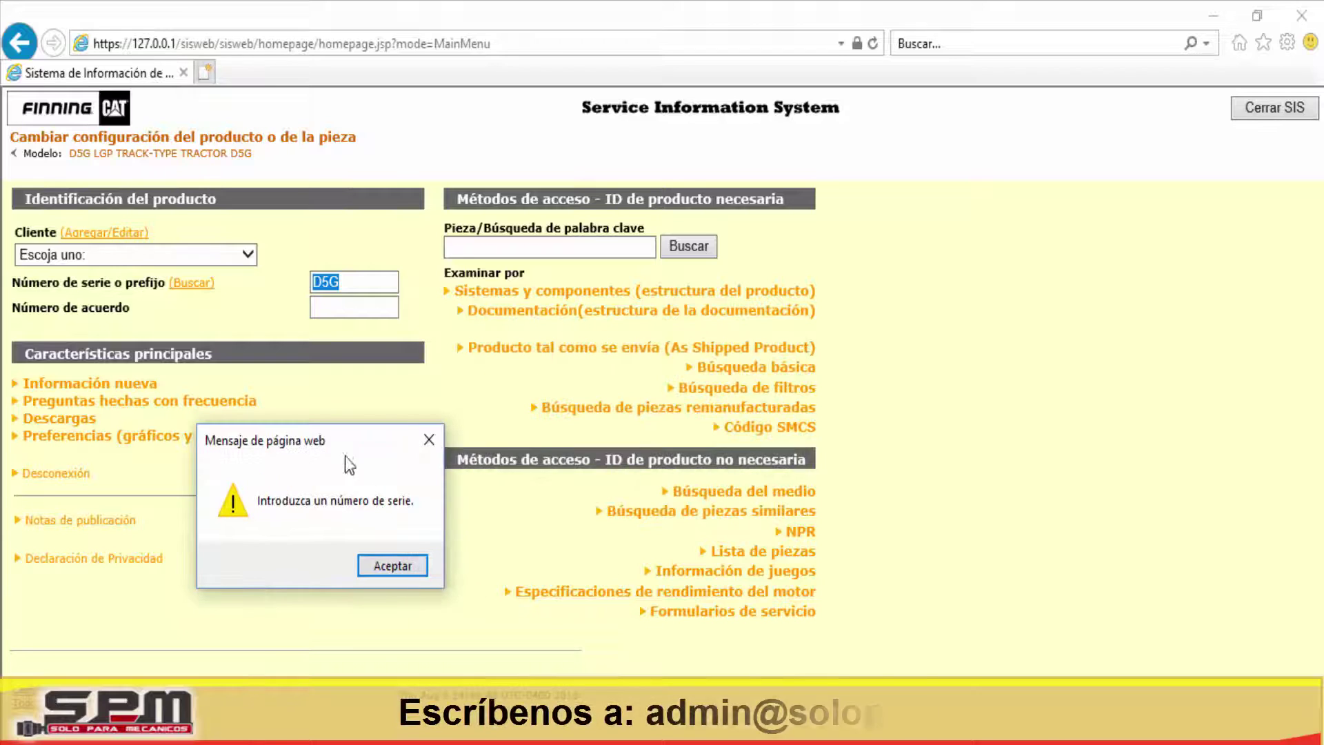
{"action": "left_click", "coordinate": [408, 570]}
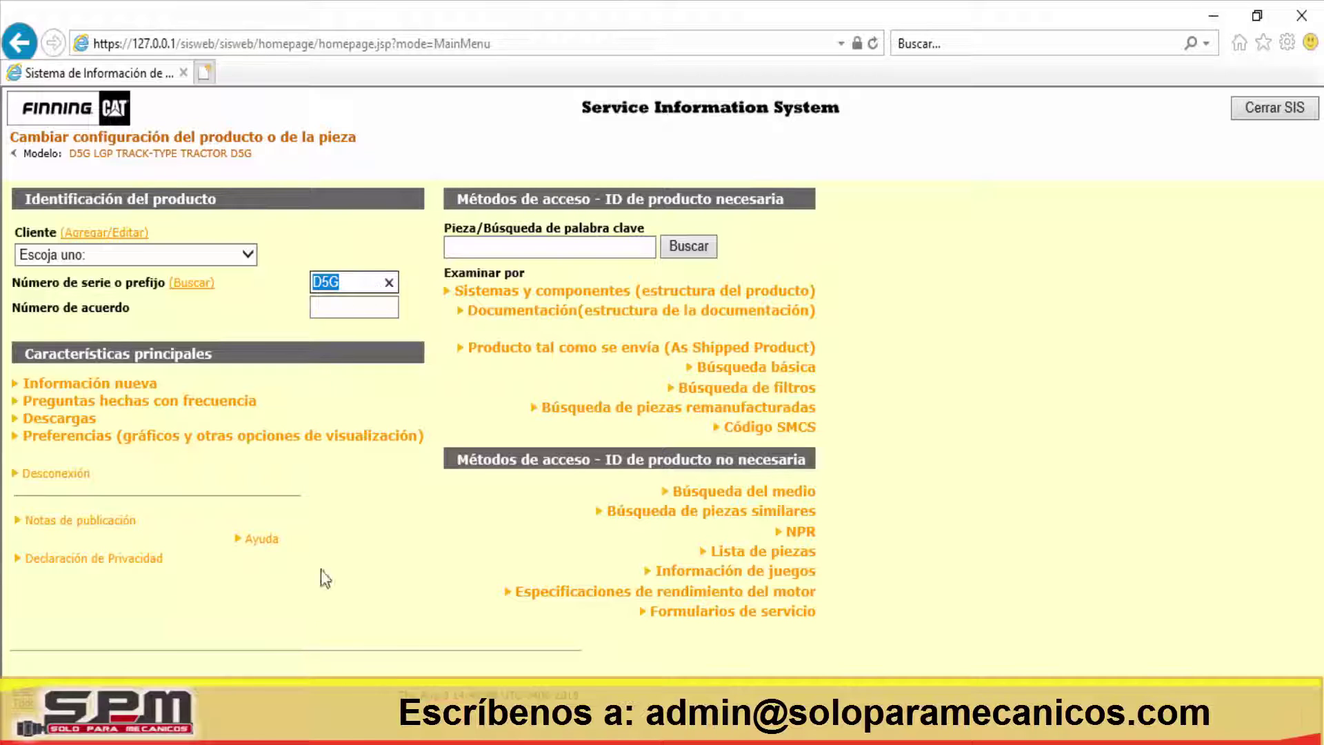
Step: Clear the D5G entry from Número de serie o prefijo and move on to Número de acuerdo
{"action": "left_click", "coordinate": [364, 280]}
{"action": "key", "text": "BackSpace"}
{"action": "key", "text": "BackSpace"}
{"action": "key", "text": "BackSpace"}
{"action": "left_click", "coordinate": [362, 307]}
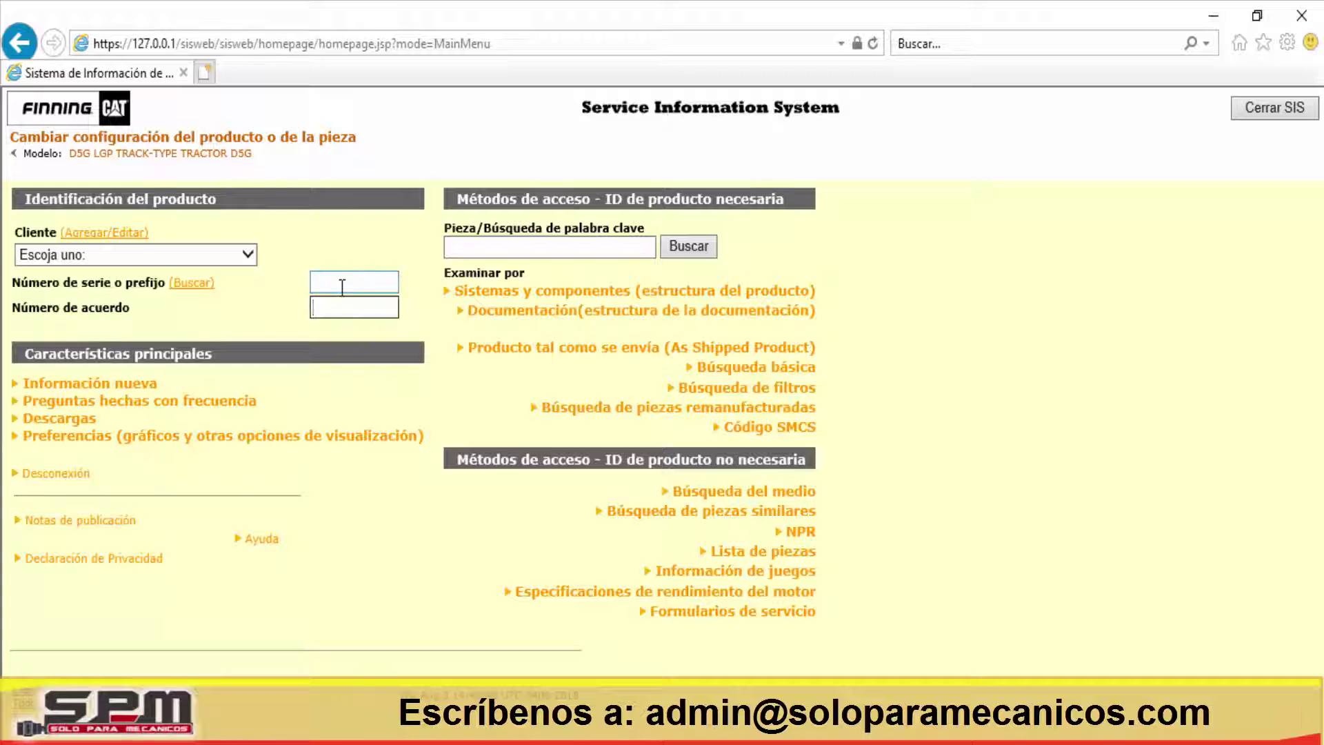
Step: Point out the serial number and arrangement number fields and check the identification plate in muestra.png
{"action": "left_click", "coordinate": [342, 287]}
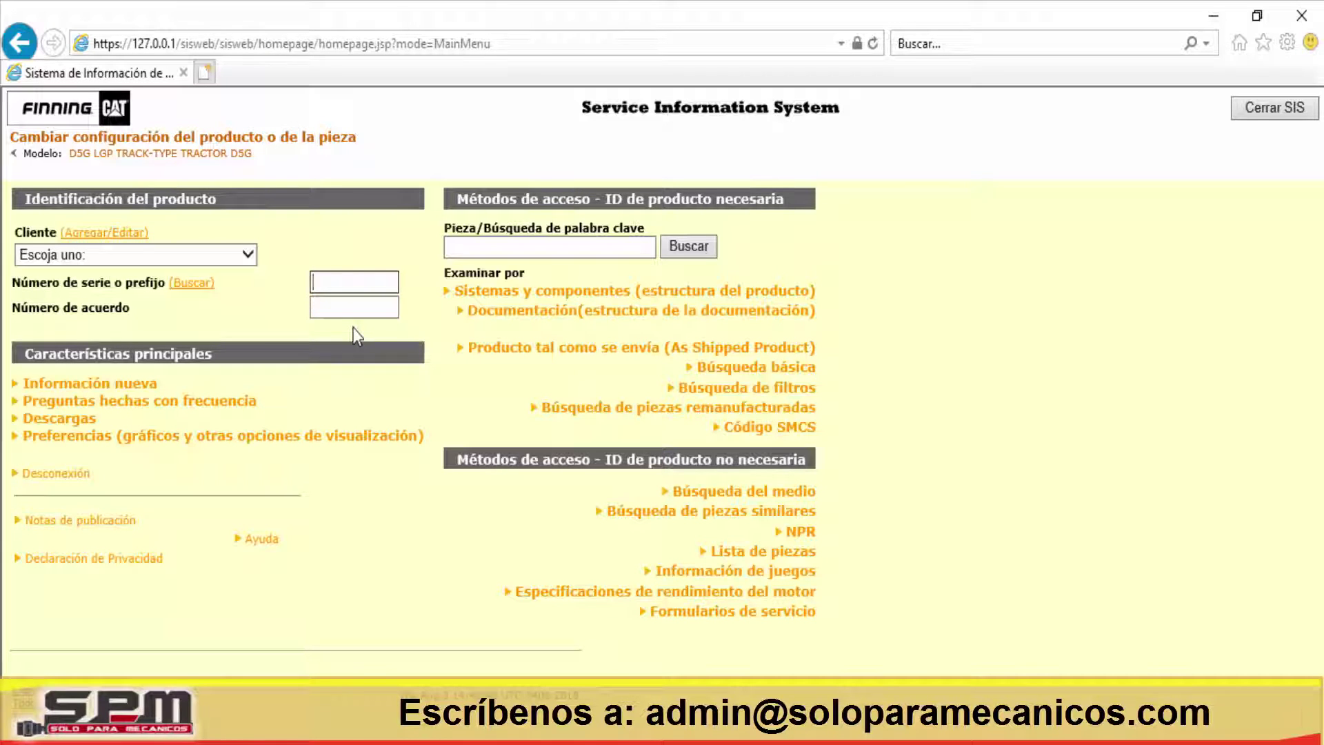
{"action": "left_click", "coordinate": [349, 303]}
{"action": "left_click", "coordinate": [343, 302]}
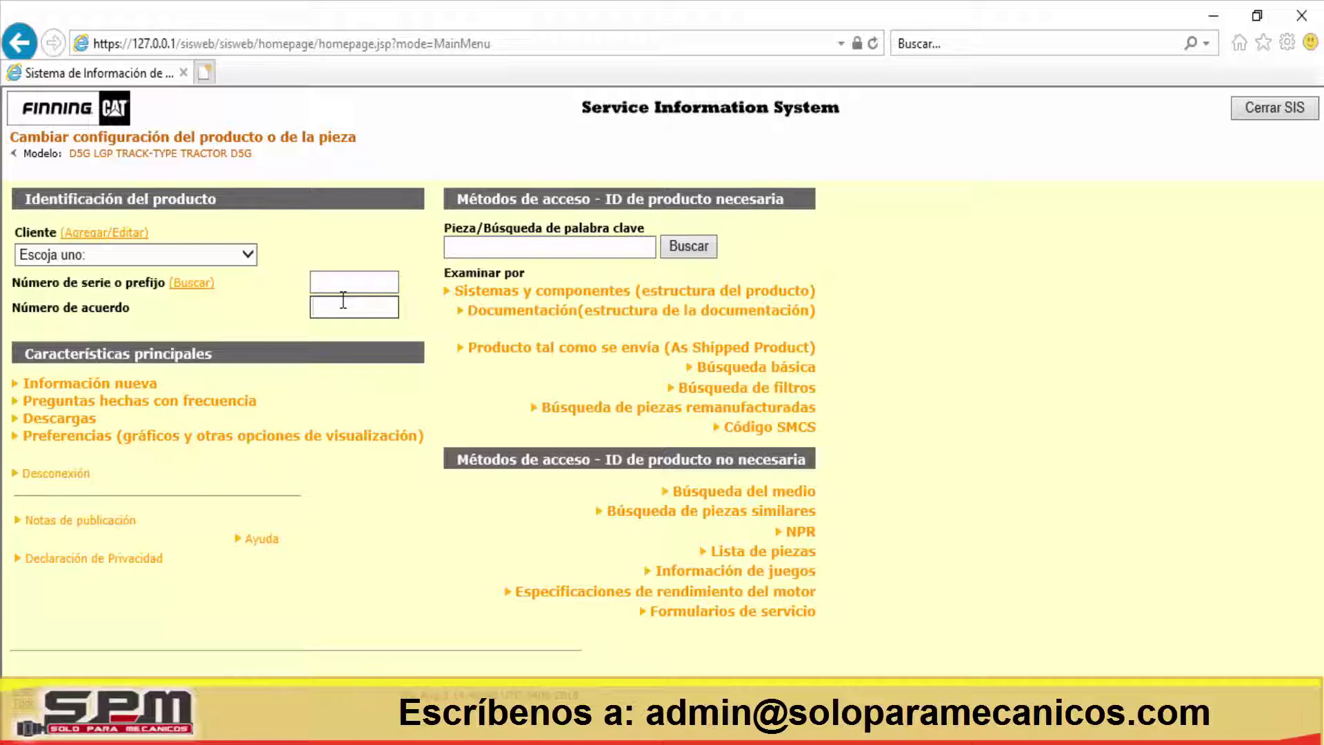
{"action": "key", "text": "alt+Tab"}
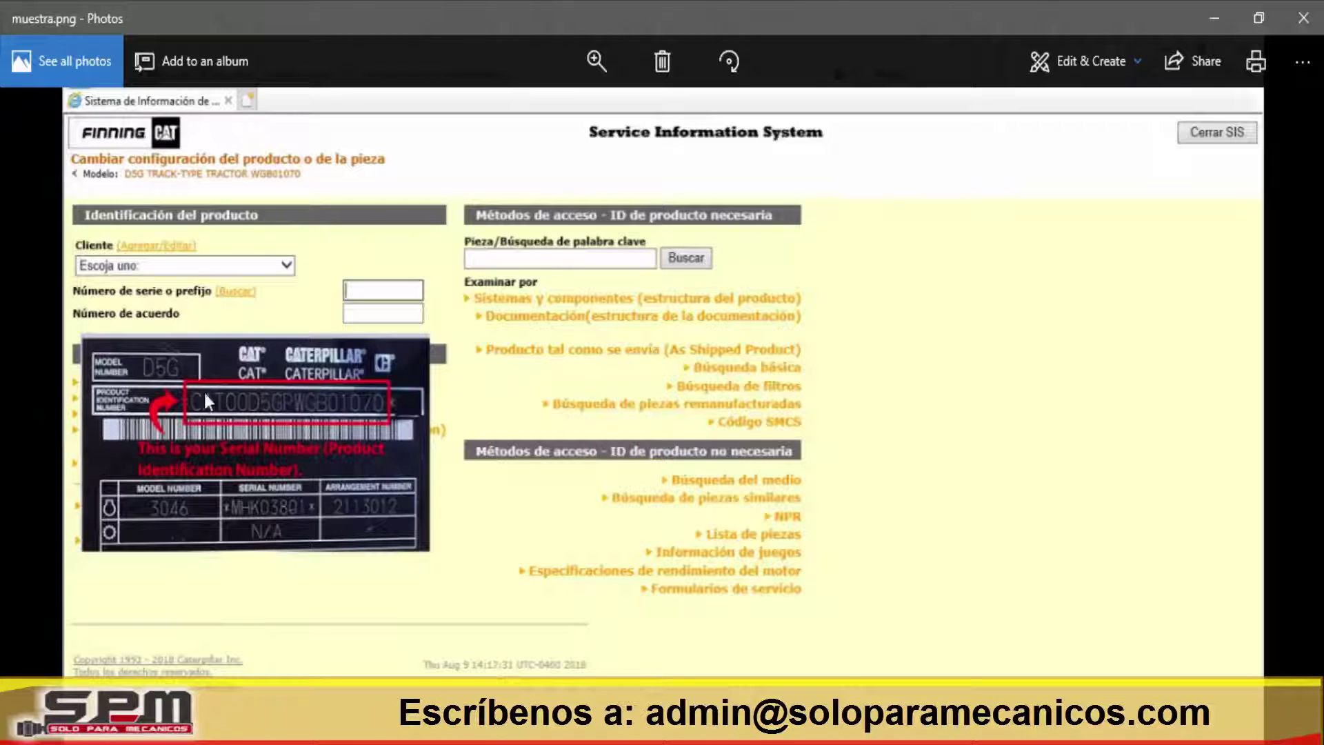
{"action": "left_click", "coordinate": [1217, 19]}
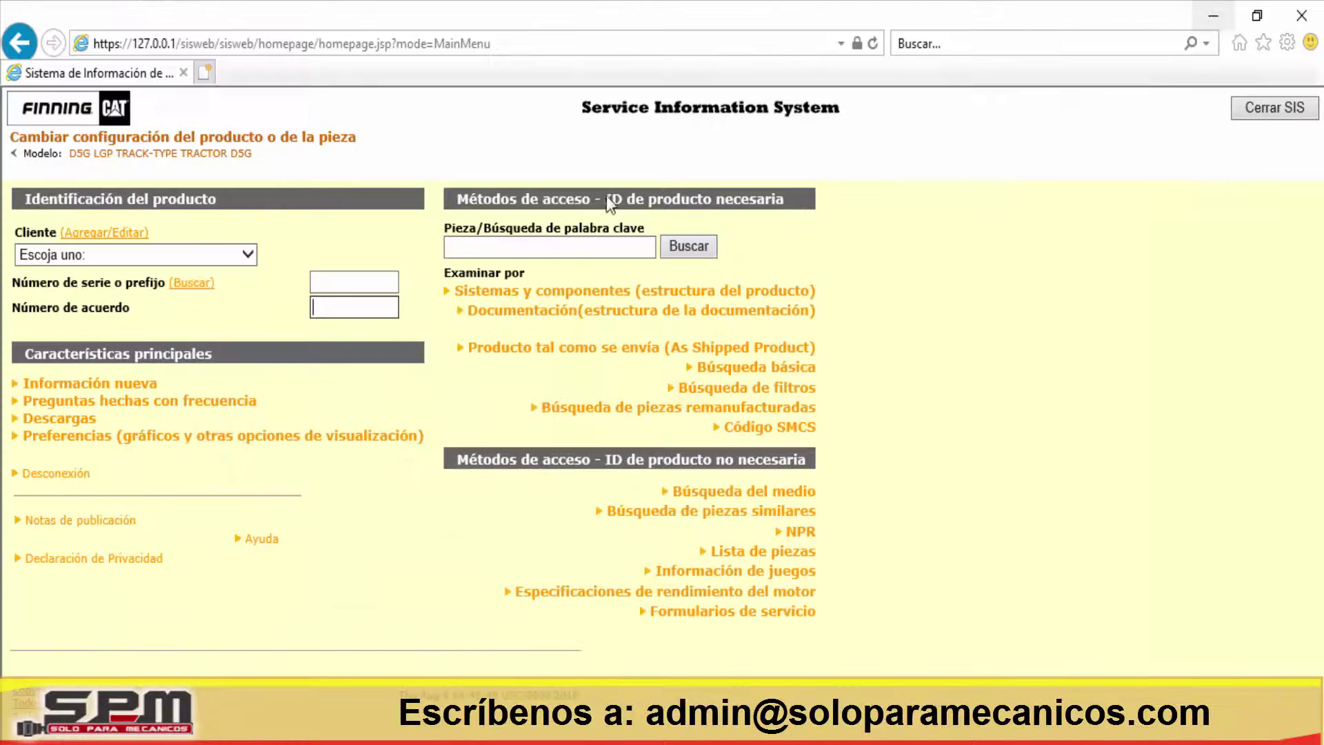
Step: Open the search for a serial prefix, glance over the product families and search for sales model DG5
{"action": "left_click", "coordinate": [193, 284]}
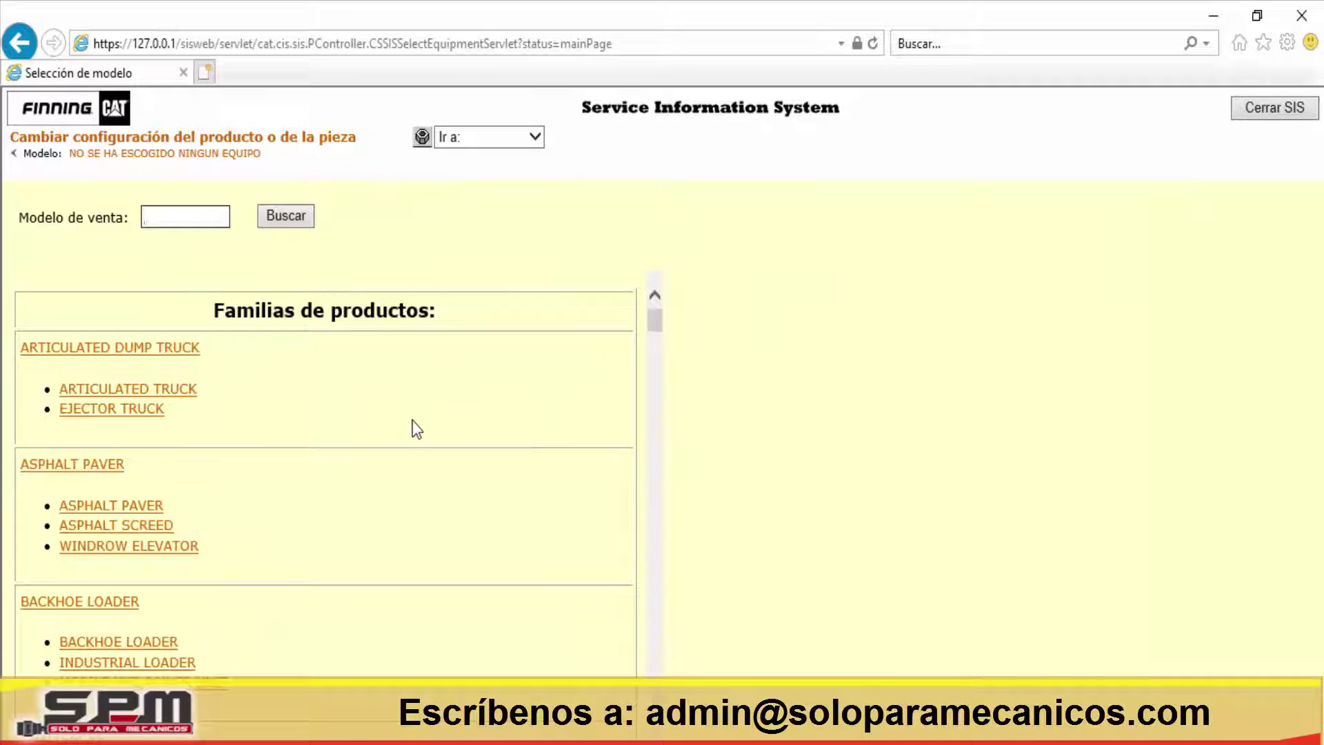
{"action": "scroll", "coordinate": [334, 382], "scroll_direction": "down", "scroll_amount": 10}
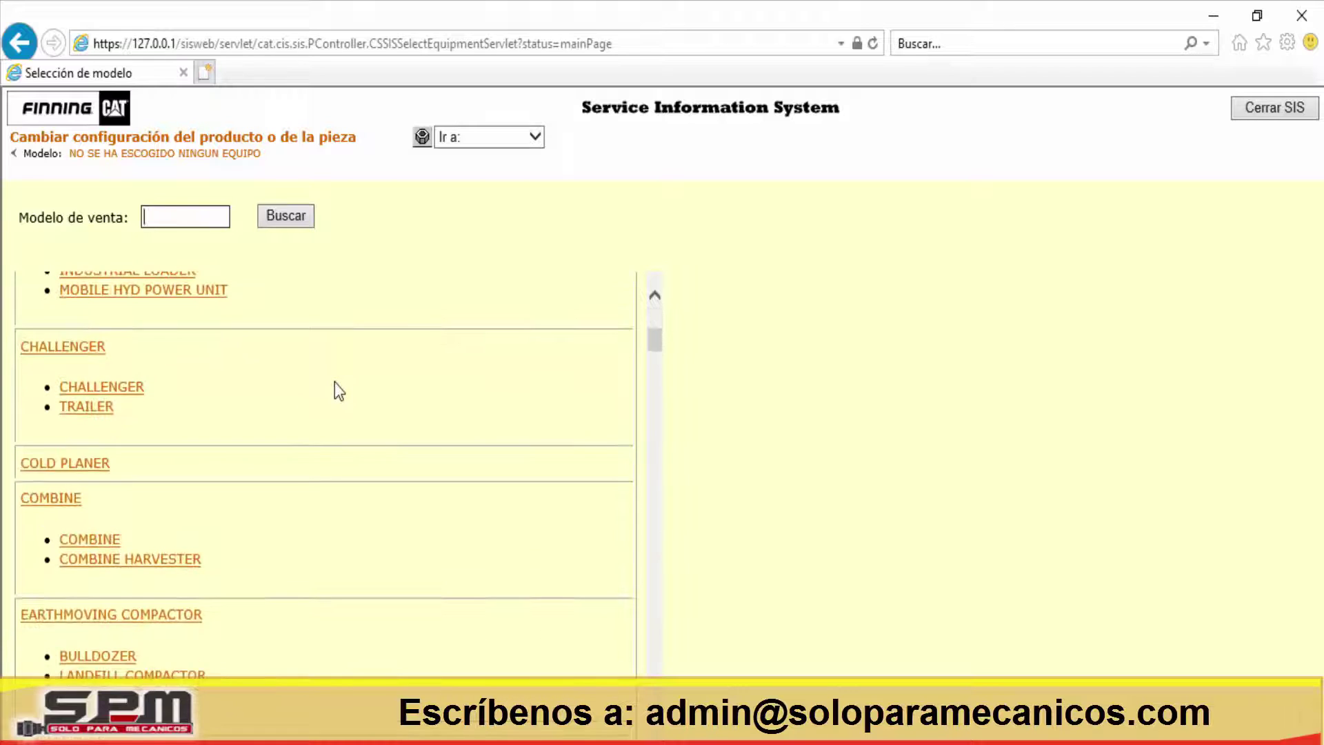
{"action": "scroll", "coordinate": [333, 382], "scroll_direction": "up", "scroll_amount": 10}
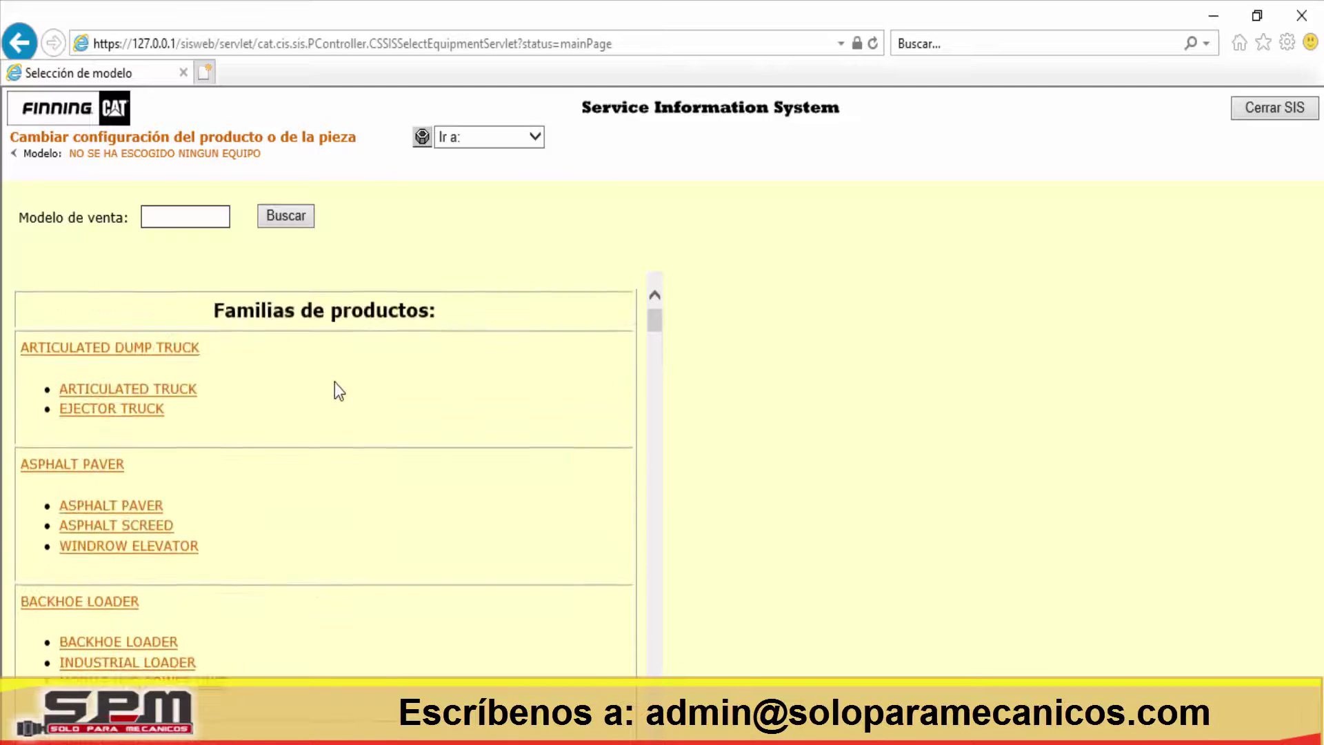
{"action": "left_click", "coordinate": [185, 215]}
{"action": "type", "text": "DG5"}
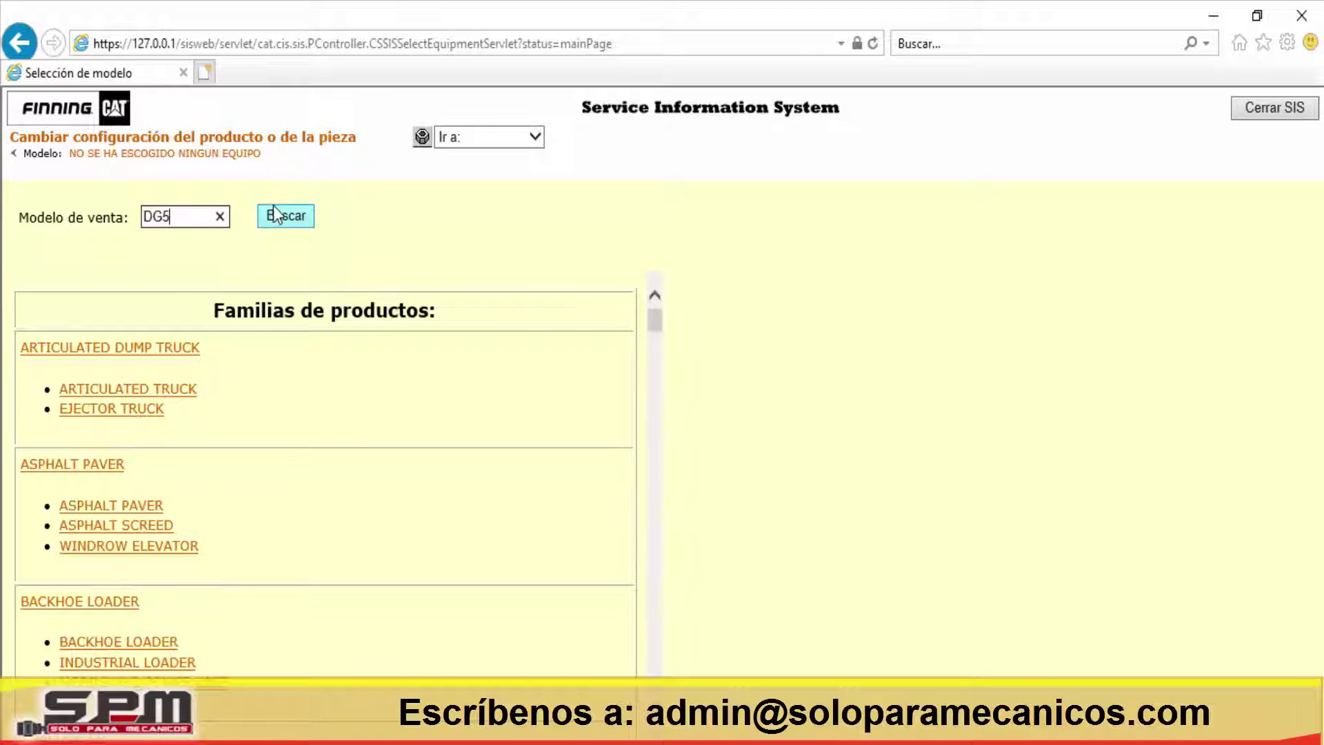
{"action": "left_click", "coordinate": [294, 220]}
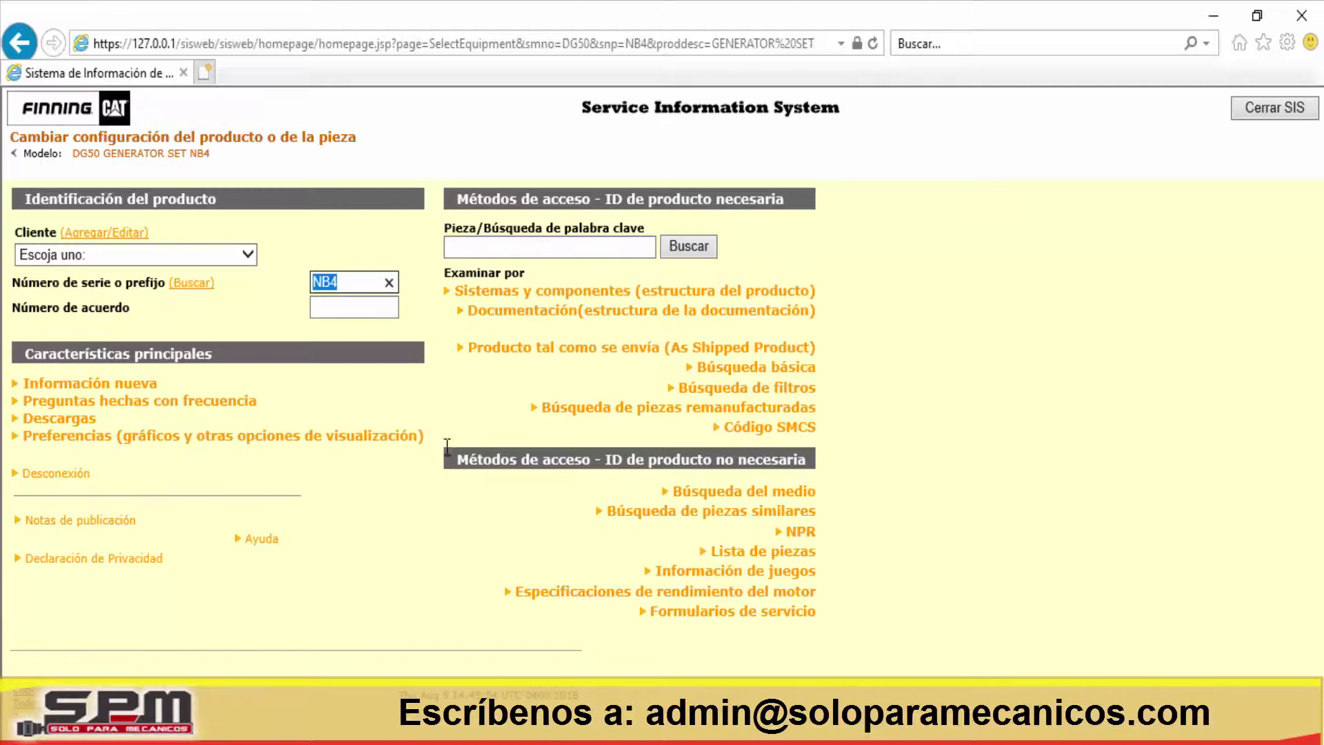
Step: Reopen the prefix search, look up sales model D5G and select prefix D5G of the D5G LGP TRACK-TYPE TRACTOR
{"action": "left_click", "coordinate": [192, 283]}
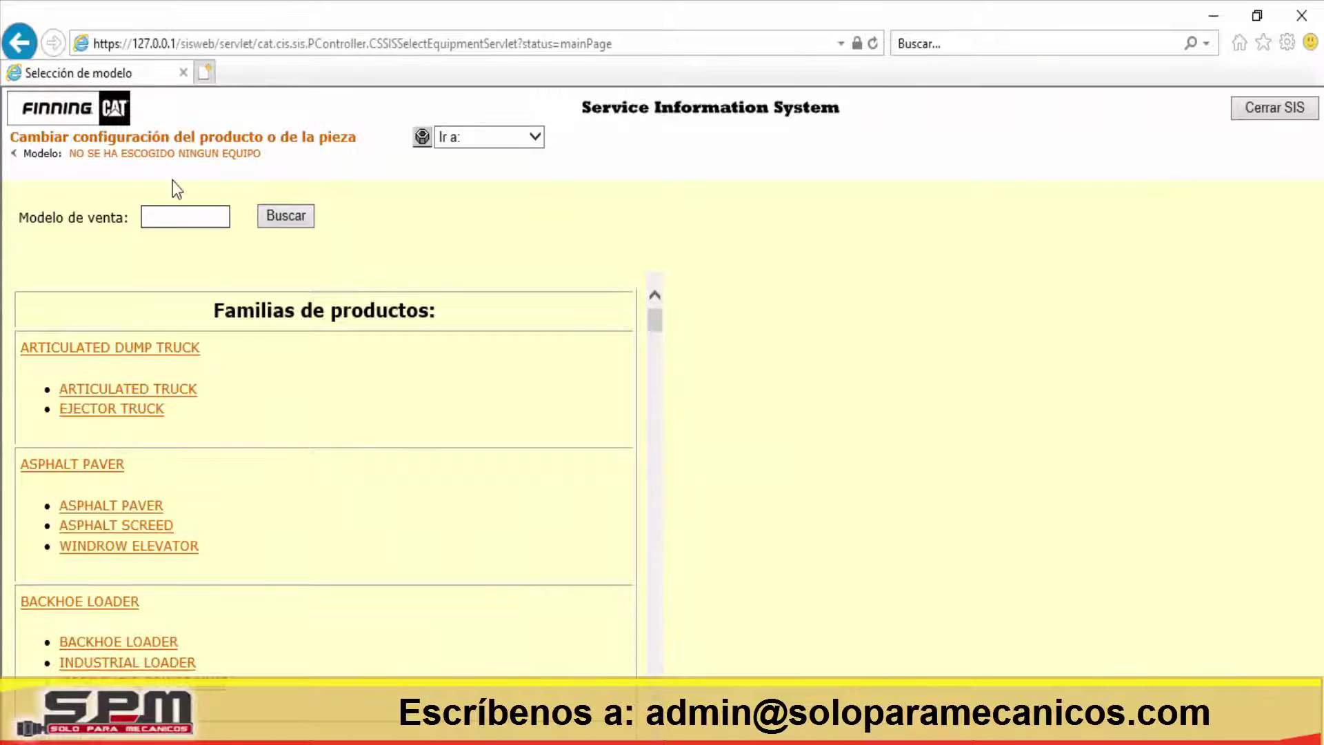
{"action": "type", "text": "D5G"}
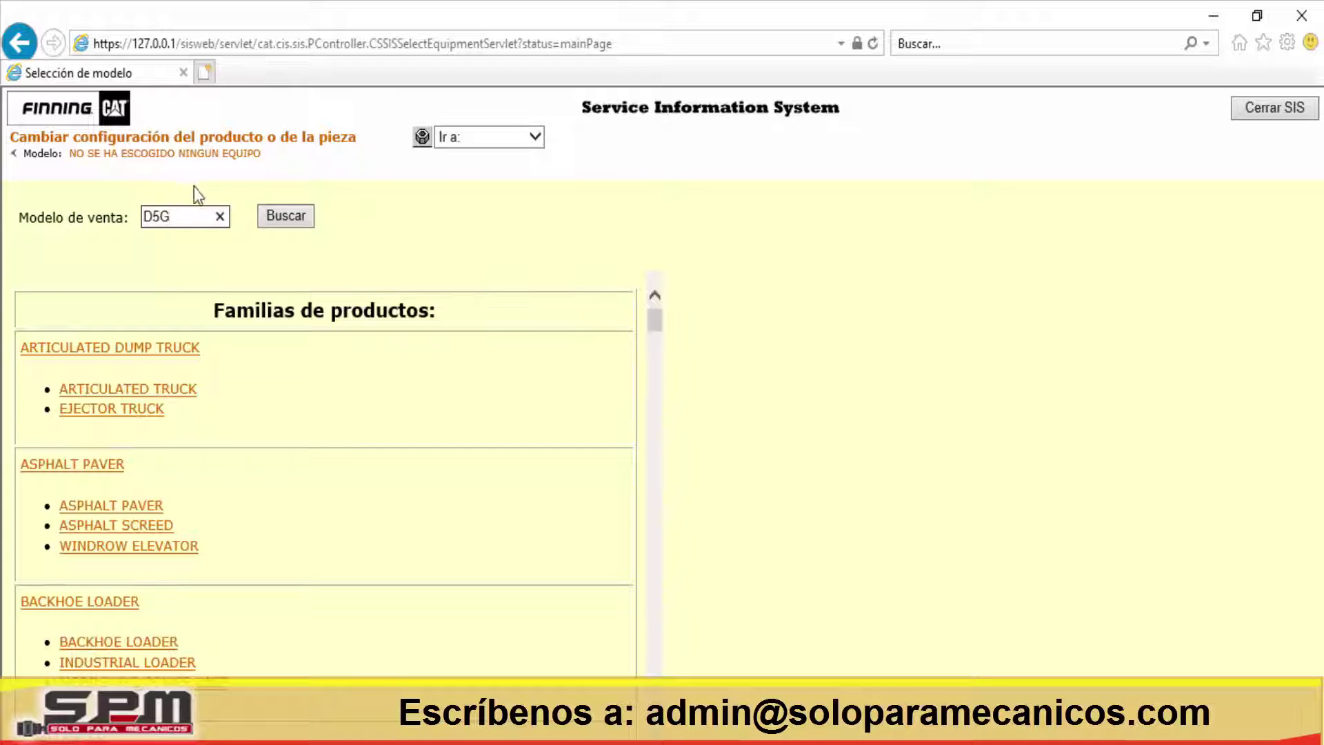
{"action": "left_click", "coordinate": [279, 218]}
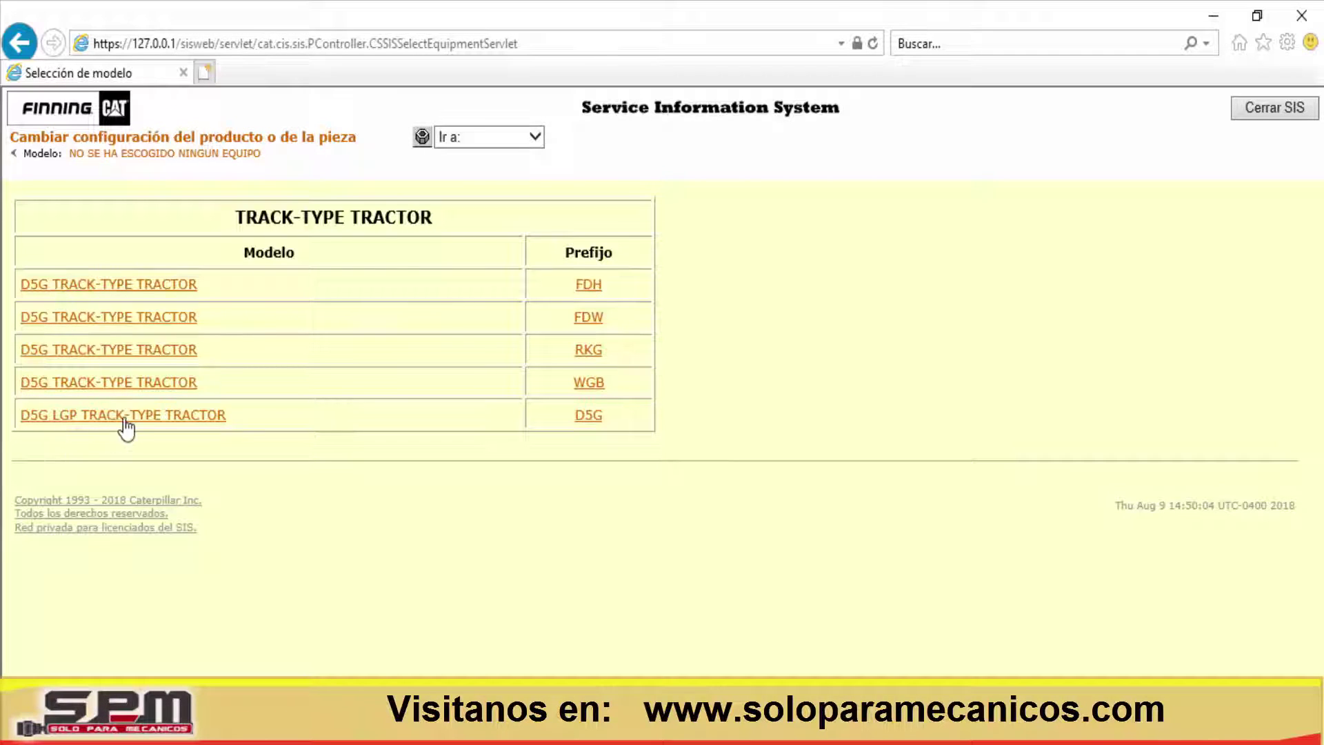
{"action": "left_click", "coordinate": [586, 416]}
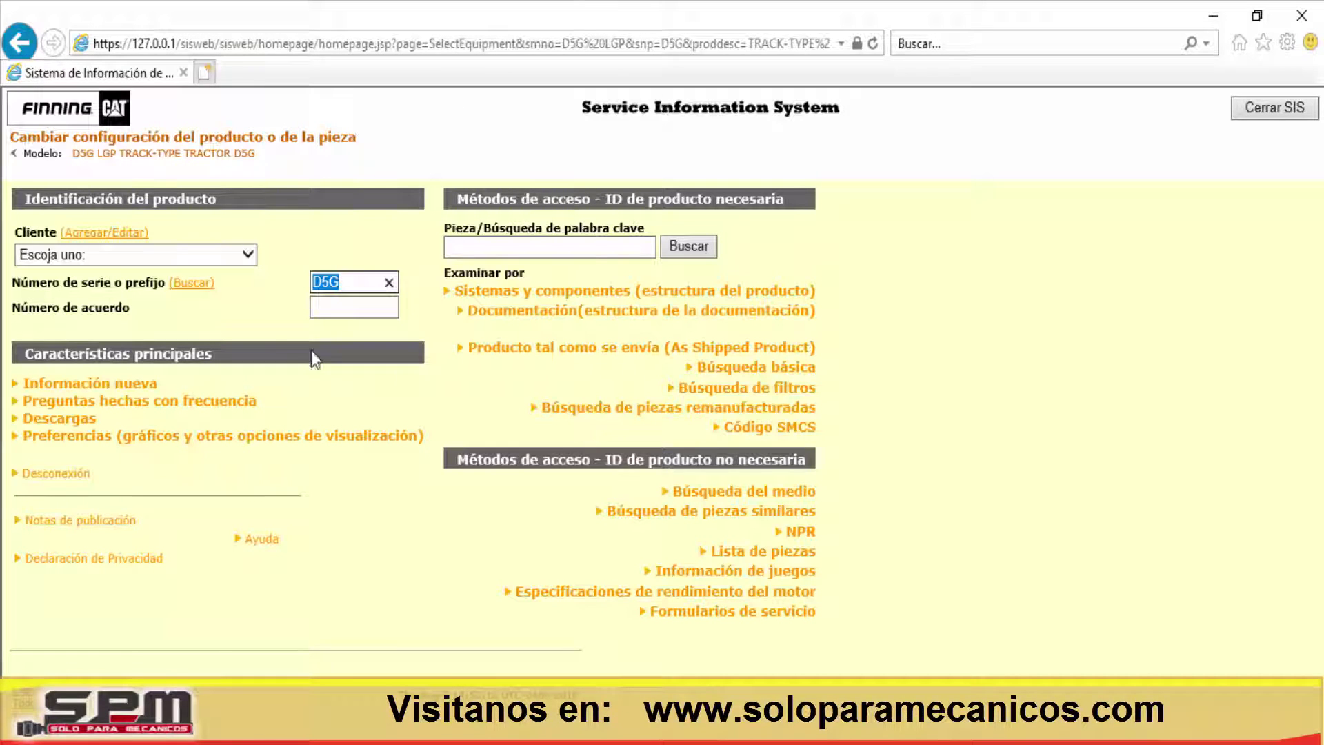
Step: Reopen the prefix search, examine the model marking on the dozer photo in the cat.com article, and return to SIS
{"action": "left_click", "coordinate": [193, 285]}
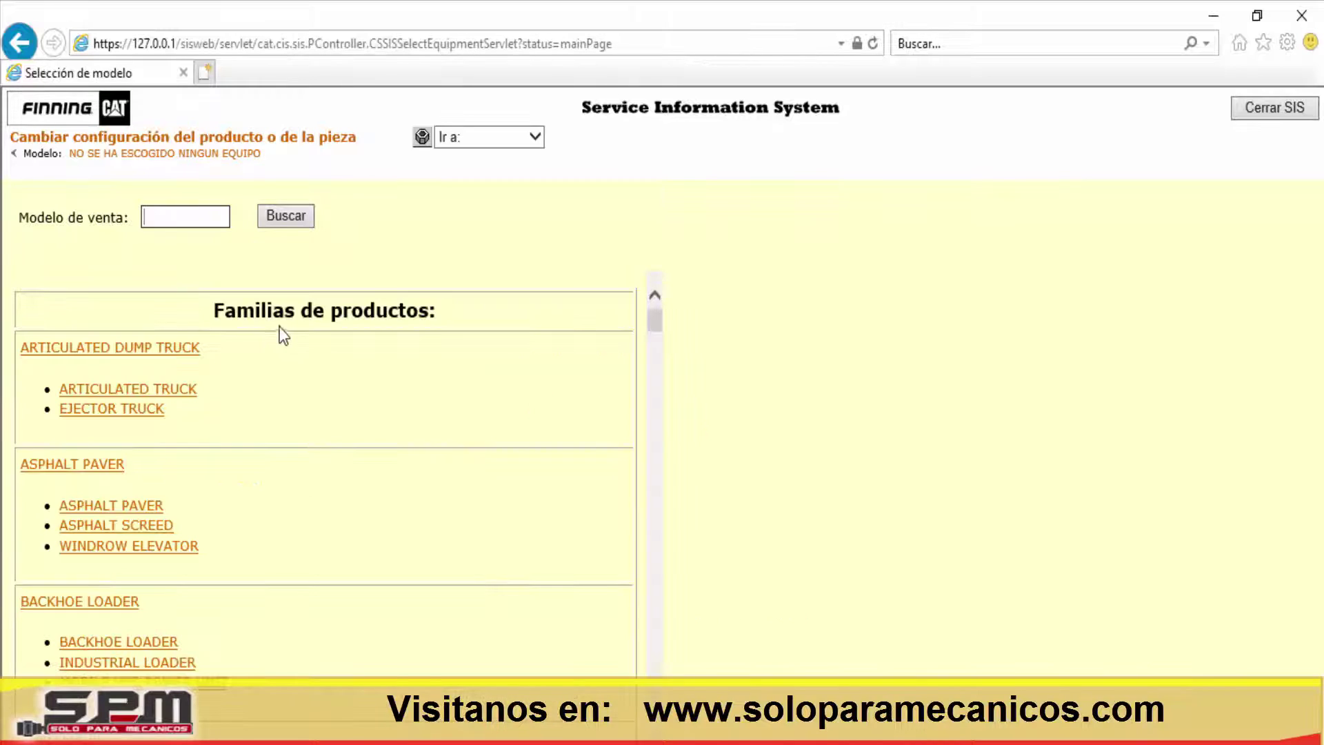
{"action": "key", "text": "alt+Tab"}
{"action": "scroll", "coordinate": [600, 390], "scroll_direction": "down", "scroll_amount": 6}
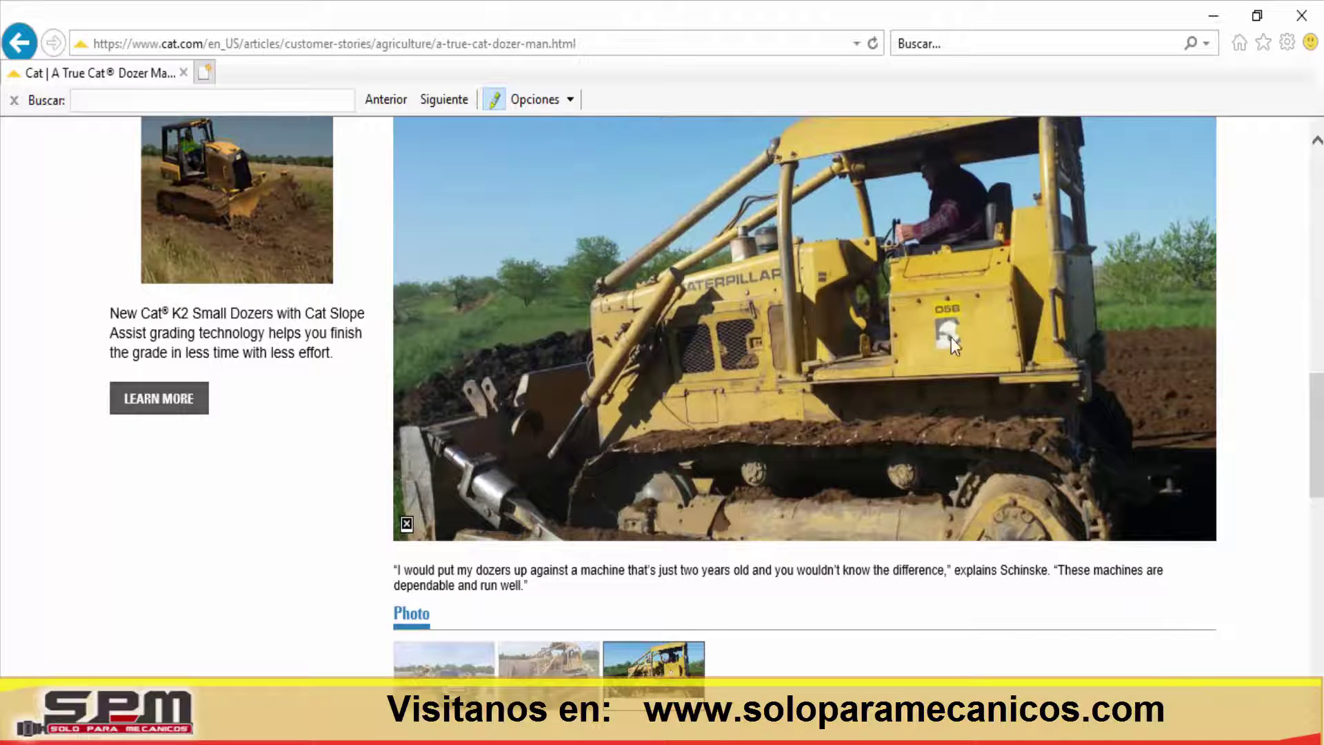
{"action": "scroll", "coordinate": [809, 441], "scroll_direction": "up", "scroll_amount": 2}
{"action": "scroll", "coordinate": [809, 441], "scroll_direction": "down", "scroll_amount": 4}
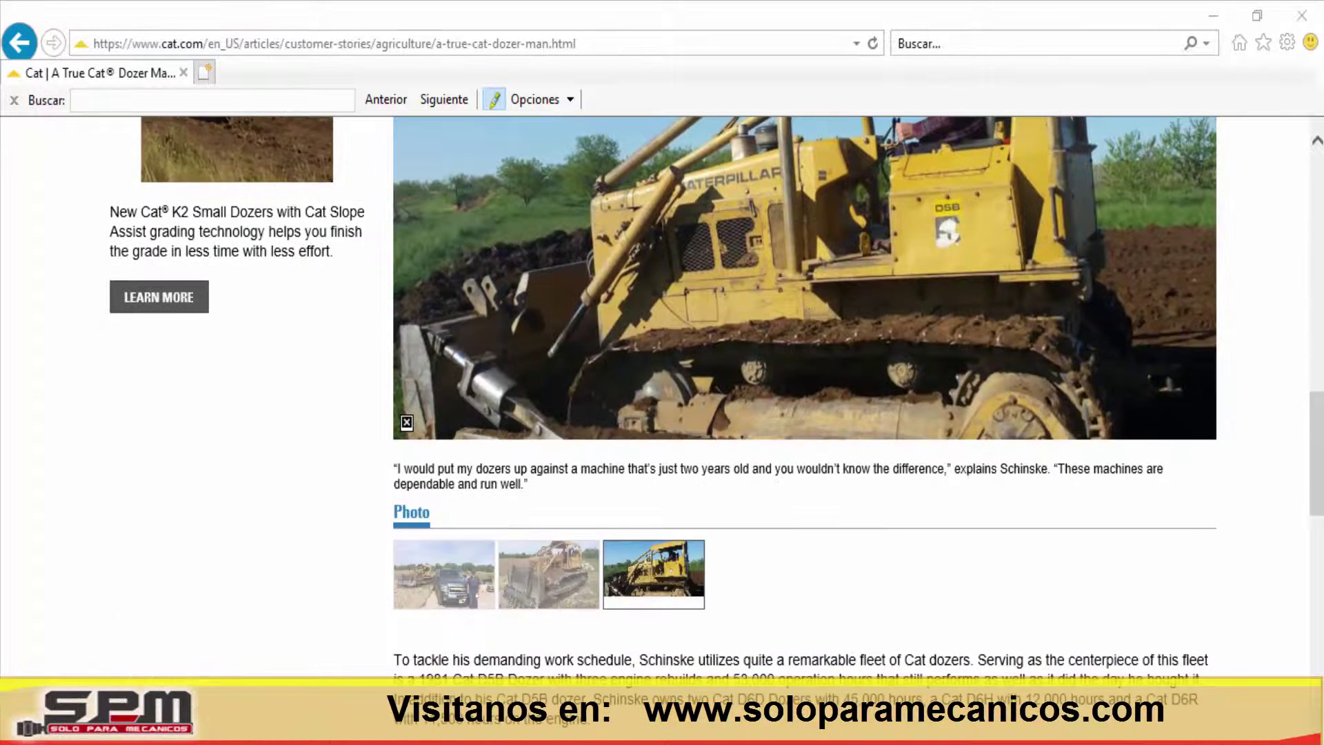
{"action": "left_click", "coordinate": [400, 662]}
Step: Browse the product families down to TRACK-TYPE TRACTOR and look through the models and prefixes of its BULLDOZER group
{"action": "scroll", "coordinate": [264, 414], "scroll_direction": "down", "scroll_amount": 2}
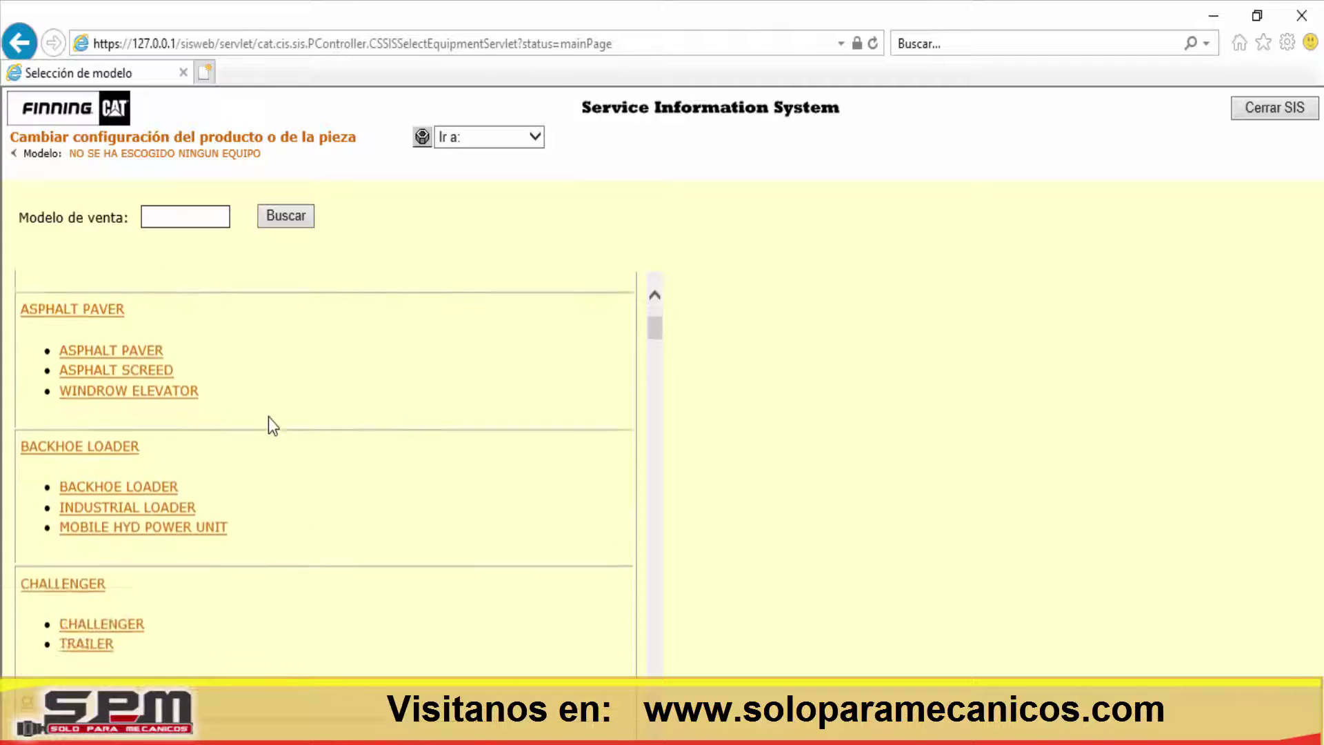
{"action": "scroll", "coordinate": [268, 417], "scroll_direction": "up", "scroll_amount": 2}
{"action": "scroll", "coordinate": [268, 417], "scroll_direction": "down", "scroll_amount": 7}
{"action": "scroll", "coordinate": [268, 416], "scroll_direction": "down", "scroll_amount": 12}
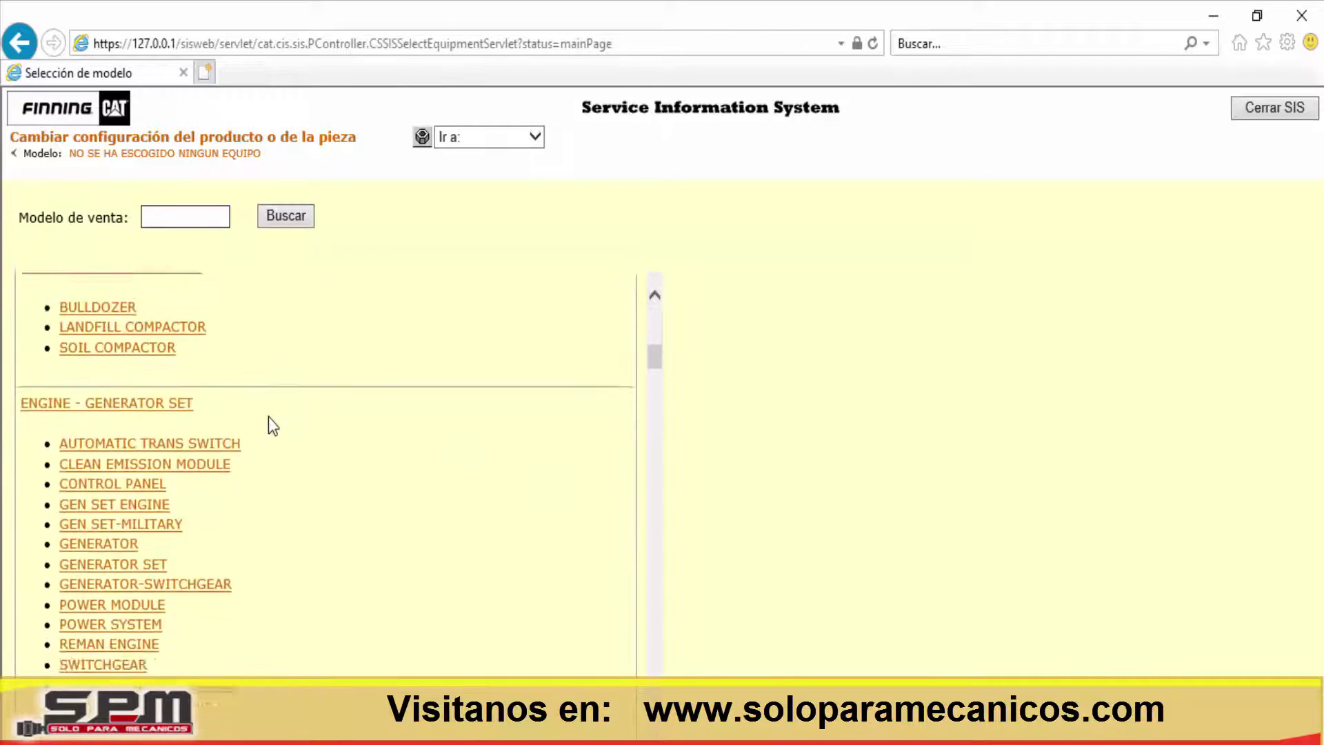
{"action": "scroll", "coordinate": [274, 426], "scroll_direction": "down", "scroll_amount": 12}
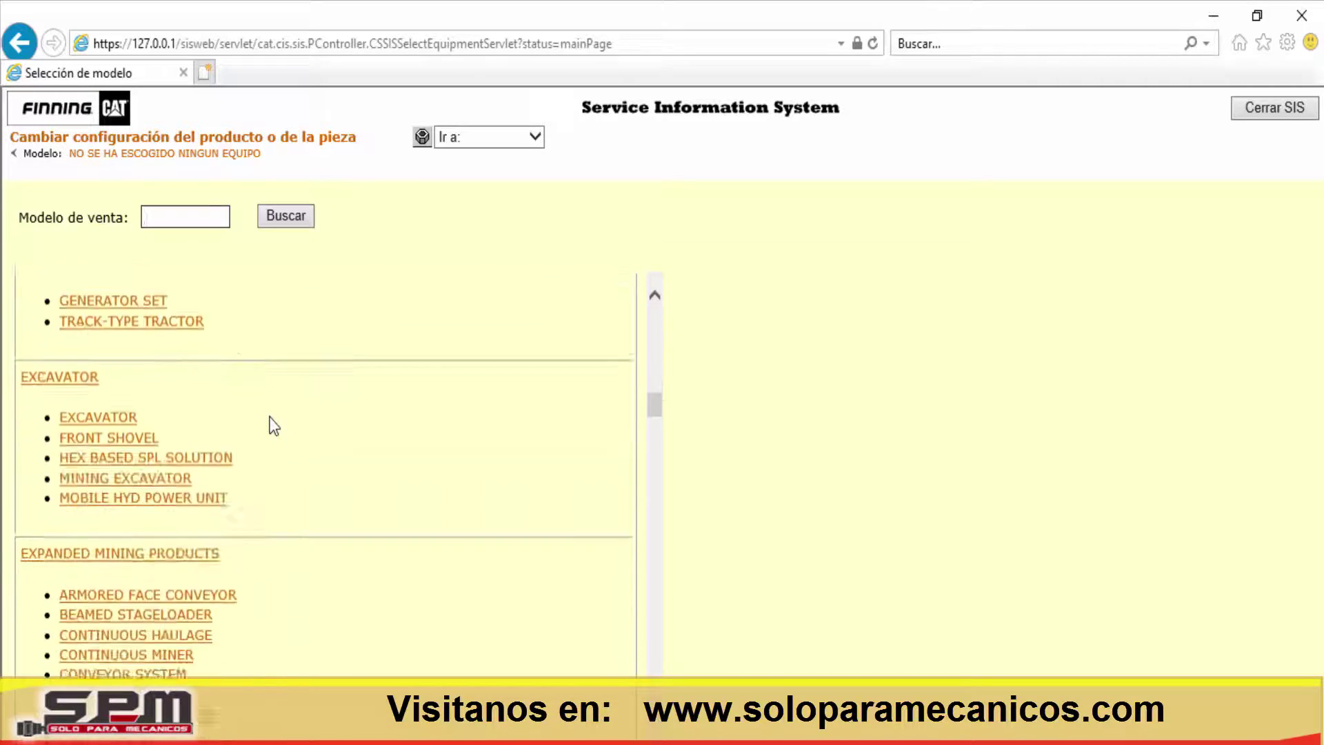
{"action": "scroll", "coordinate": [274, 426], "scroll_direction": "down", "scroll_amount": 12}
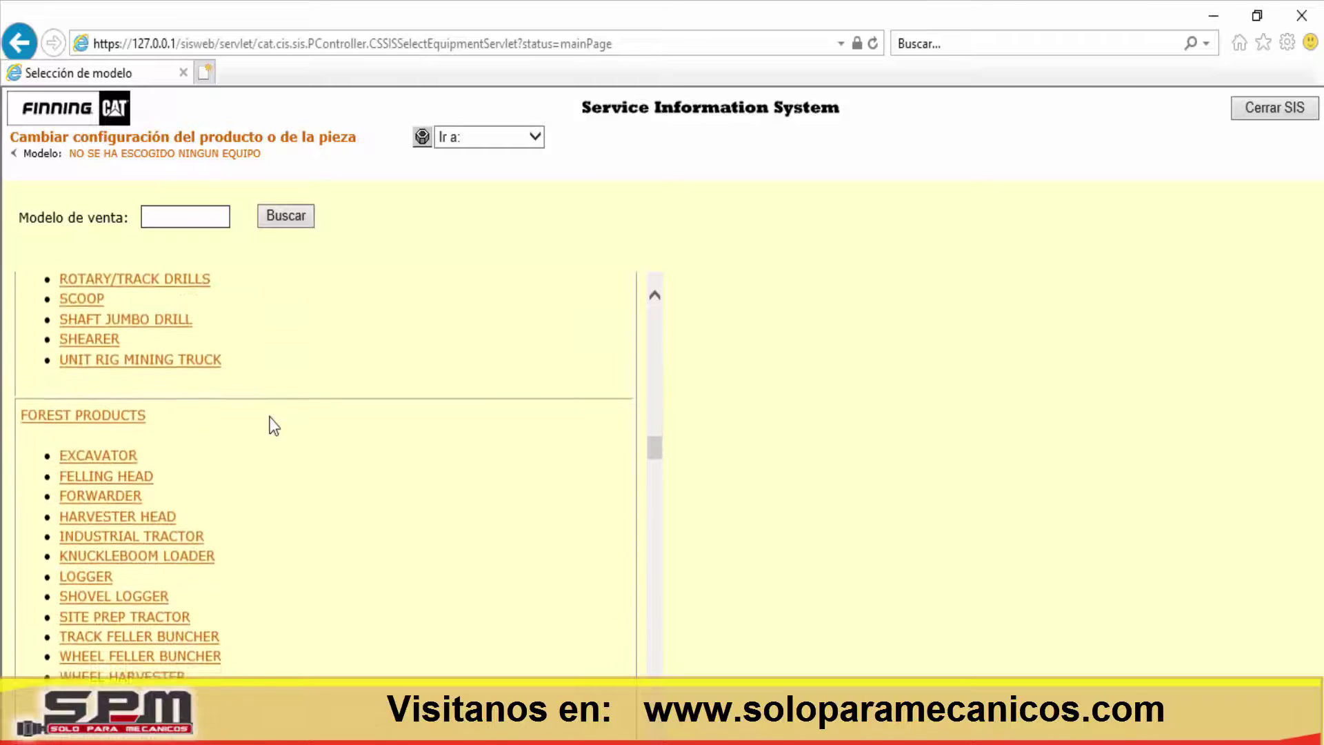
{"action": "scroll", "coordinate": [274, 426], "scroll_direction": "down", "scroll_amount": 12}
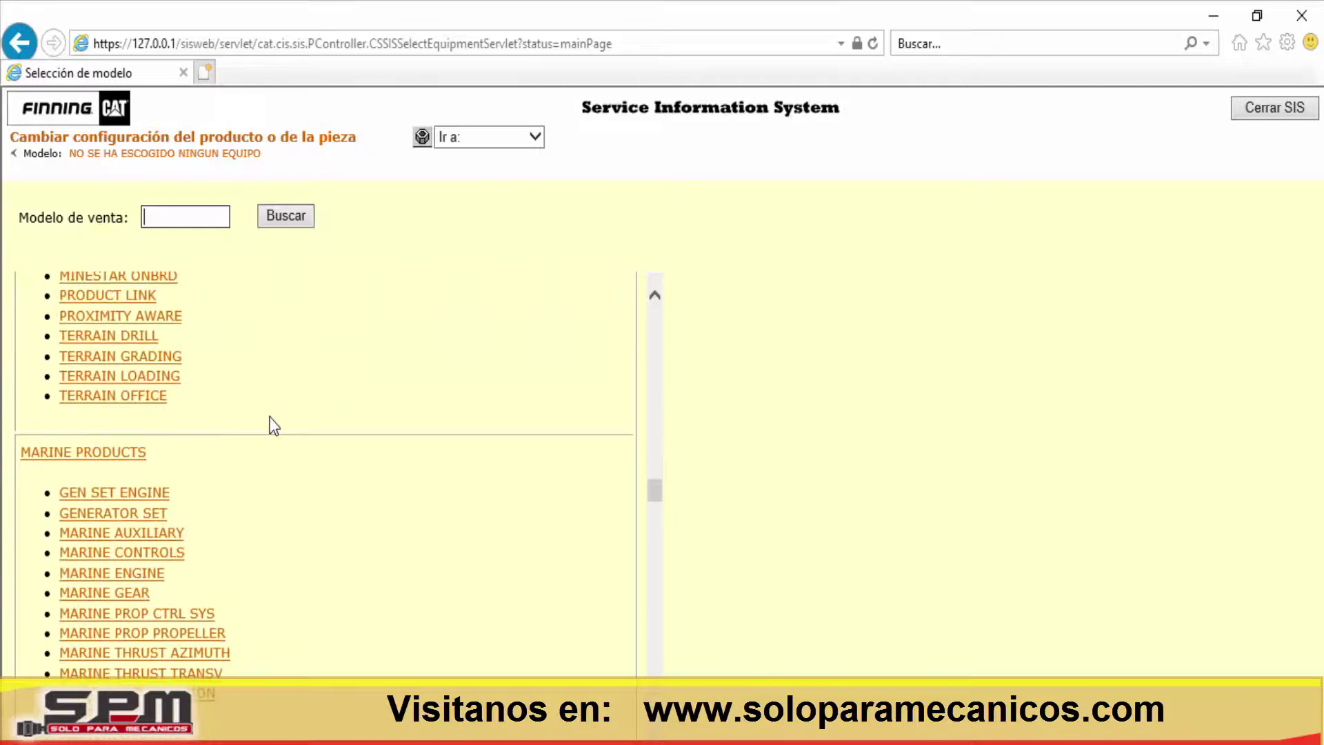
{"action": "scroll", "coordinate": [273, 426], "scroll_direction": "down", "scroll_amount": 12}
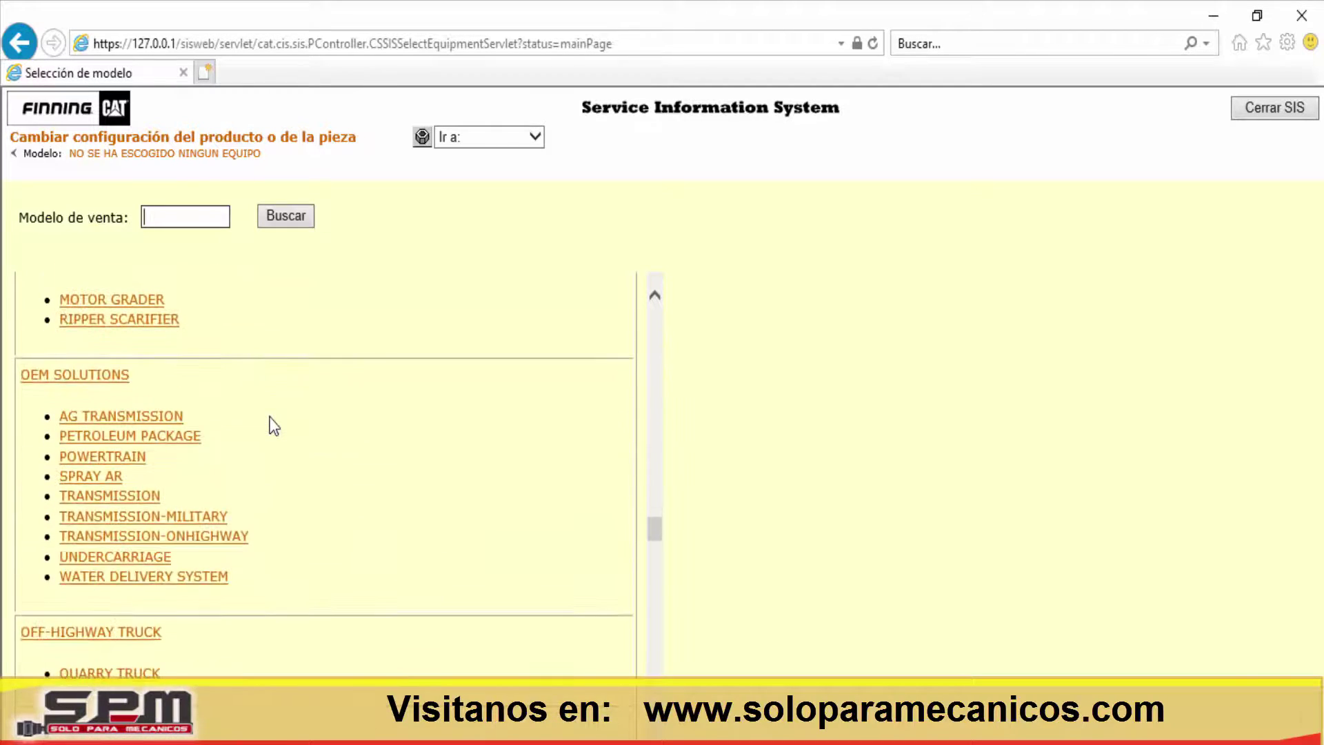
{"action": "scroll", "coordinate": [273, 426], "scroll_direction": "down", "scroll_amount": 12}
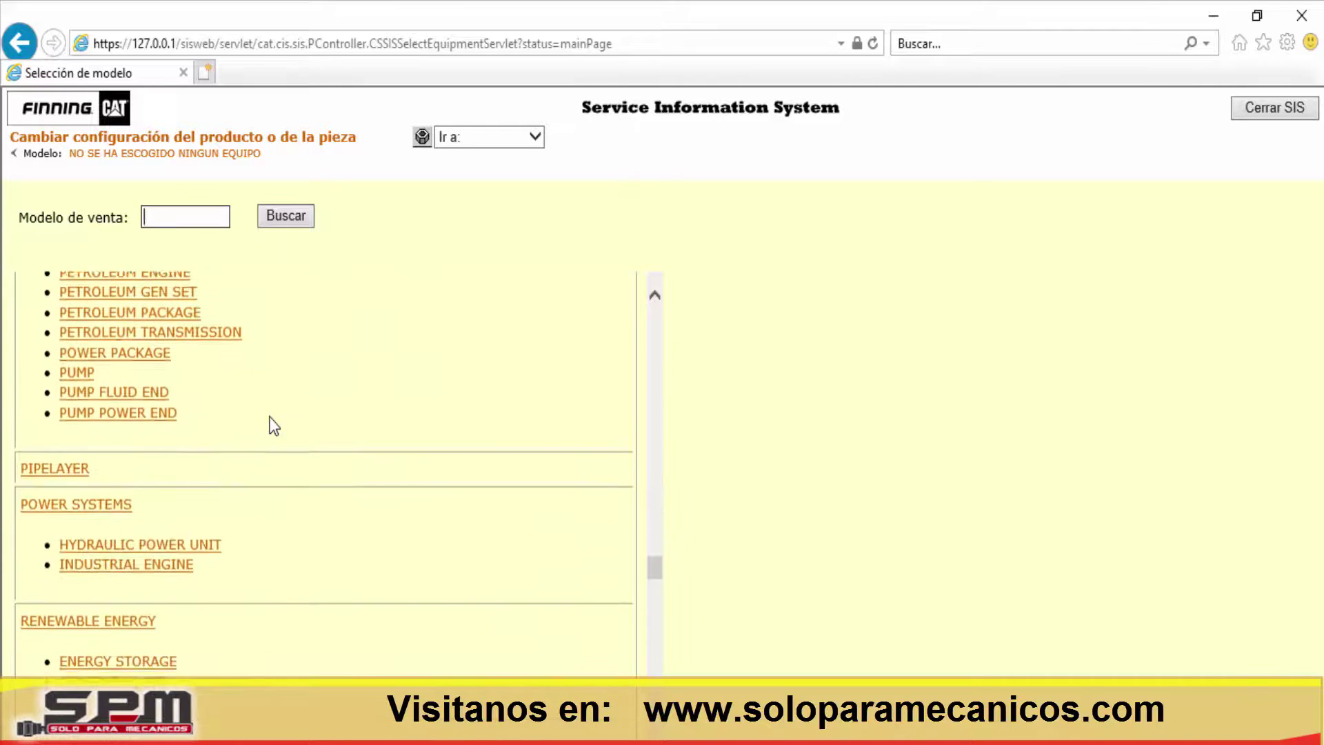
{"action": "scroll", "coordinate": [274, 426], "scroll_direction": "down", "scroll_amount": 9}
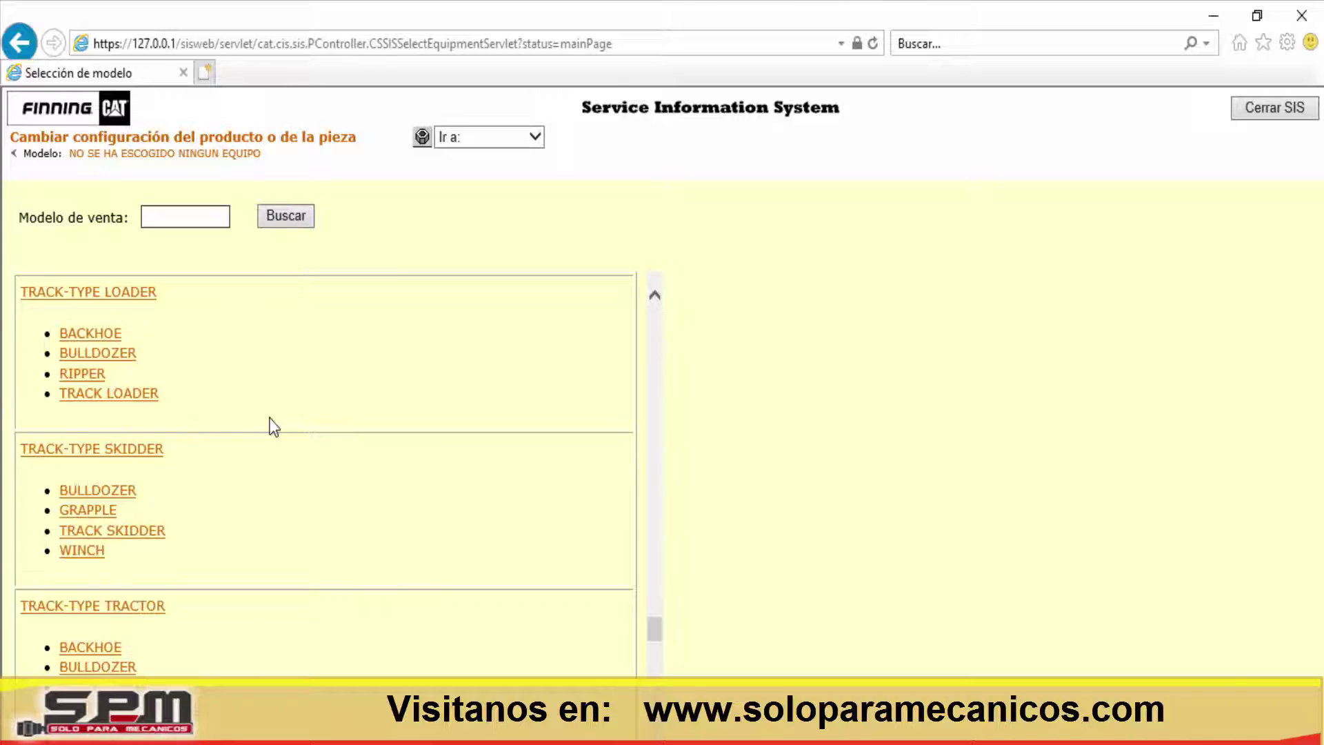
{"action": "scroll", "coordinate": [274, 426], "scroll_direction": "down", "scroll_amount": 3}
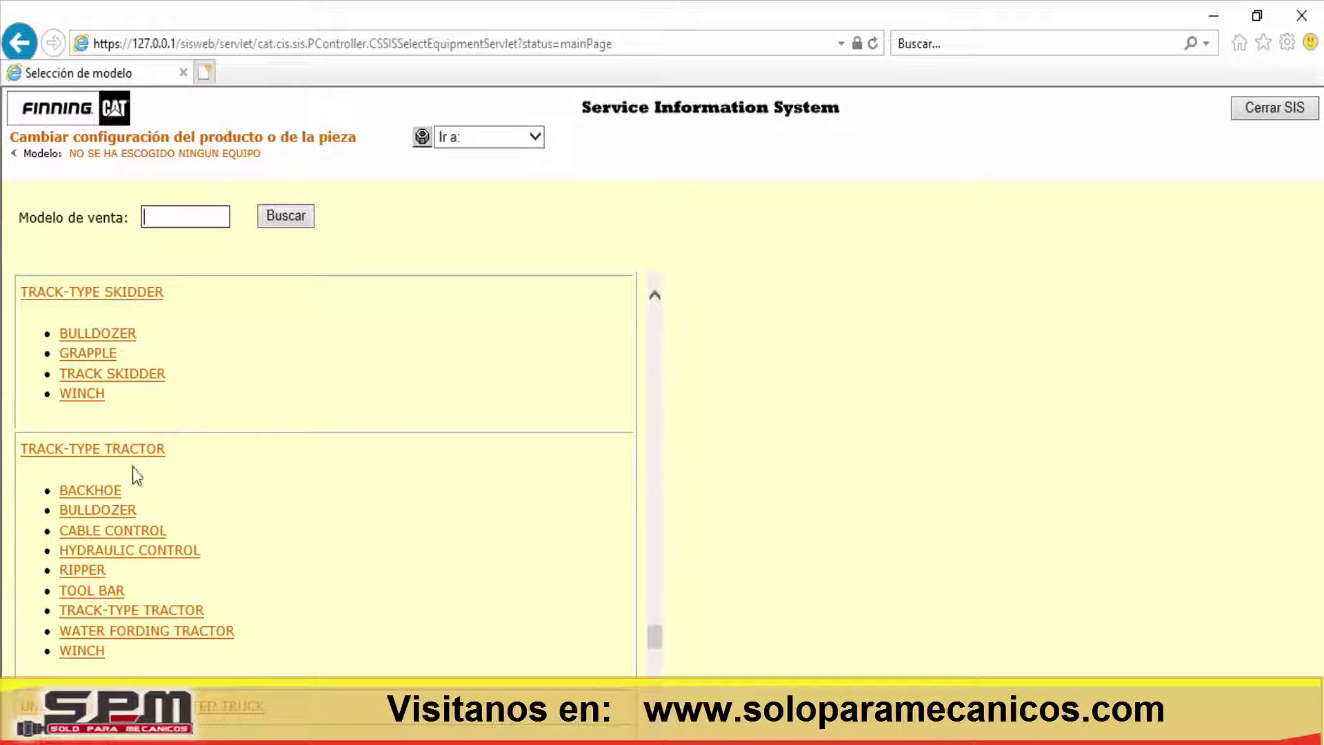
{"action": "left_click", "coordinate": [111, 513]}
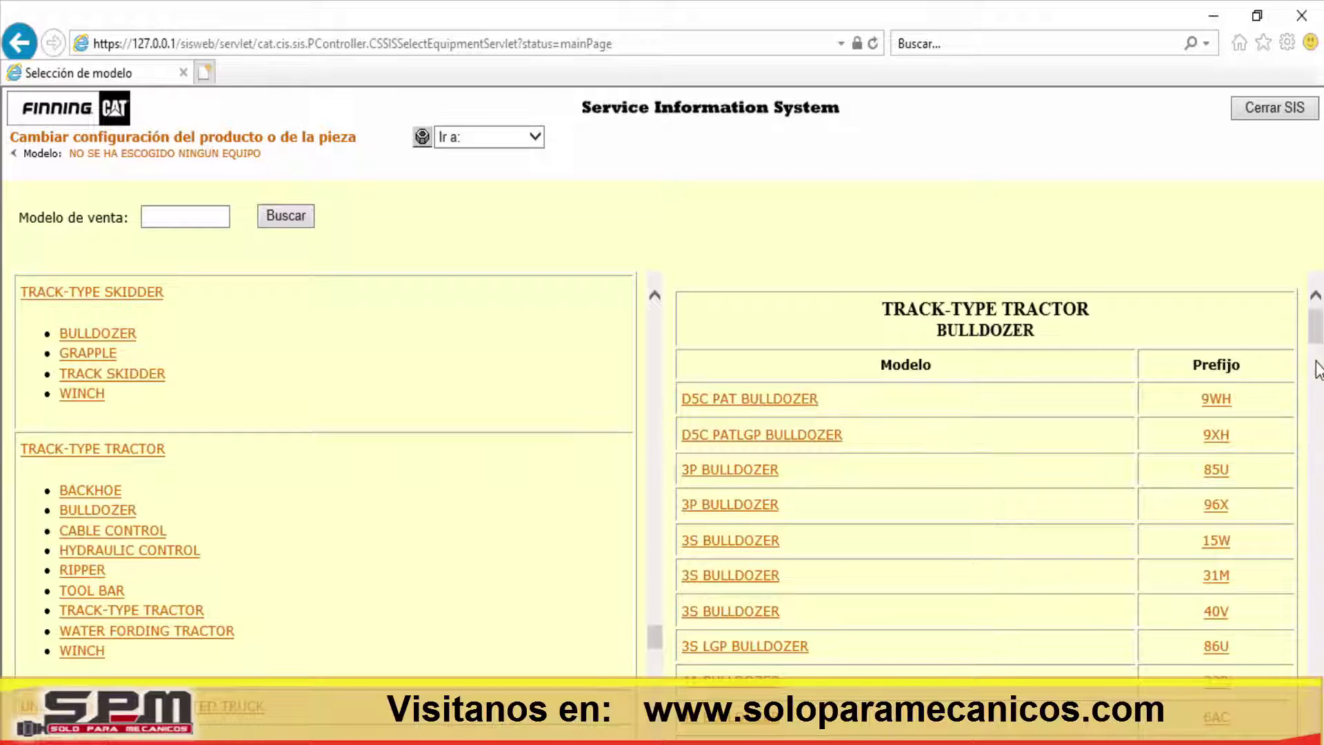
{"action": "left_click_drag", "start_coordinate": [1315, 325], "coordinate": [1300, 523]}
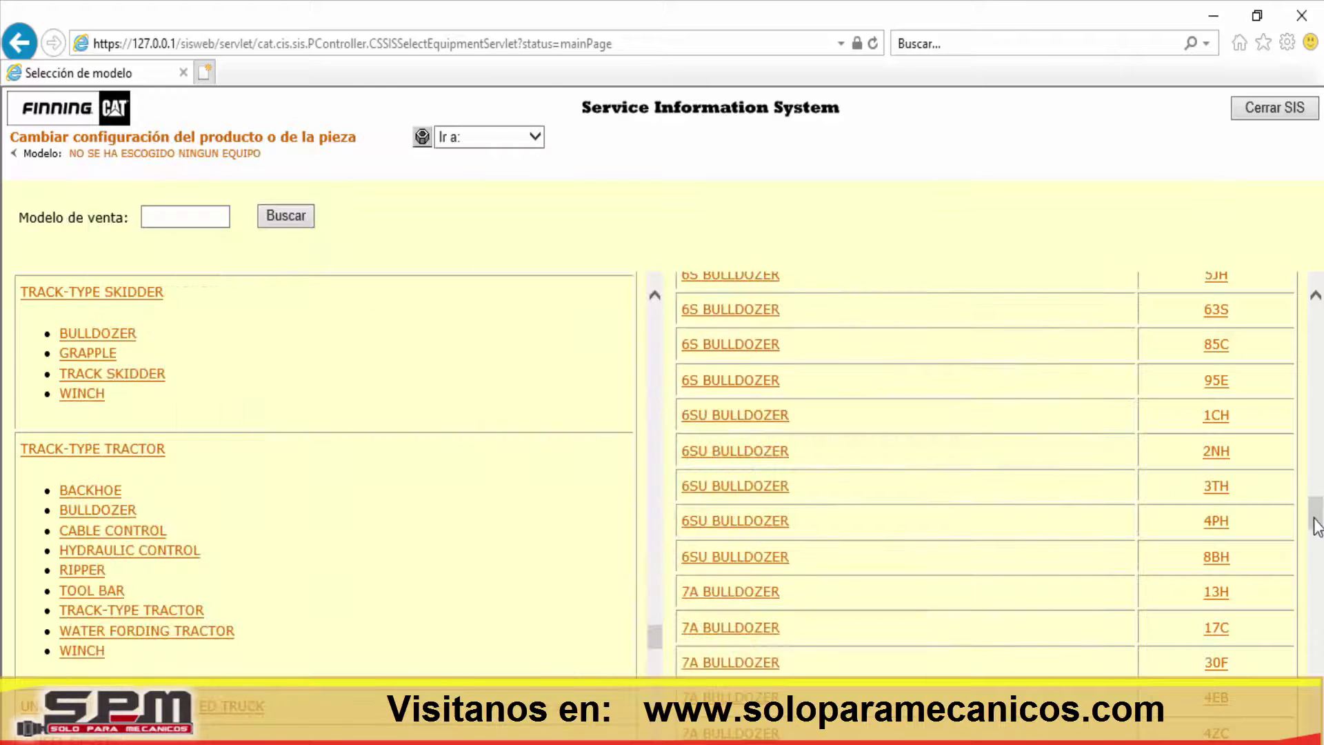
{"action": "left_click_drag", "start_coordinate": [1316, 519], "coordinate": [1316, 324]}
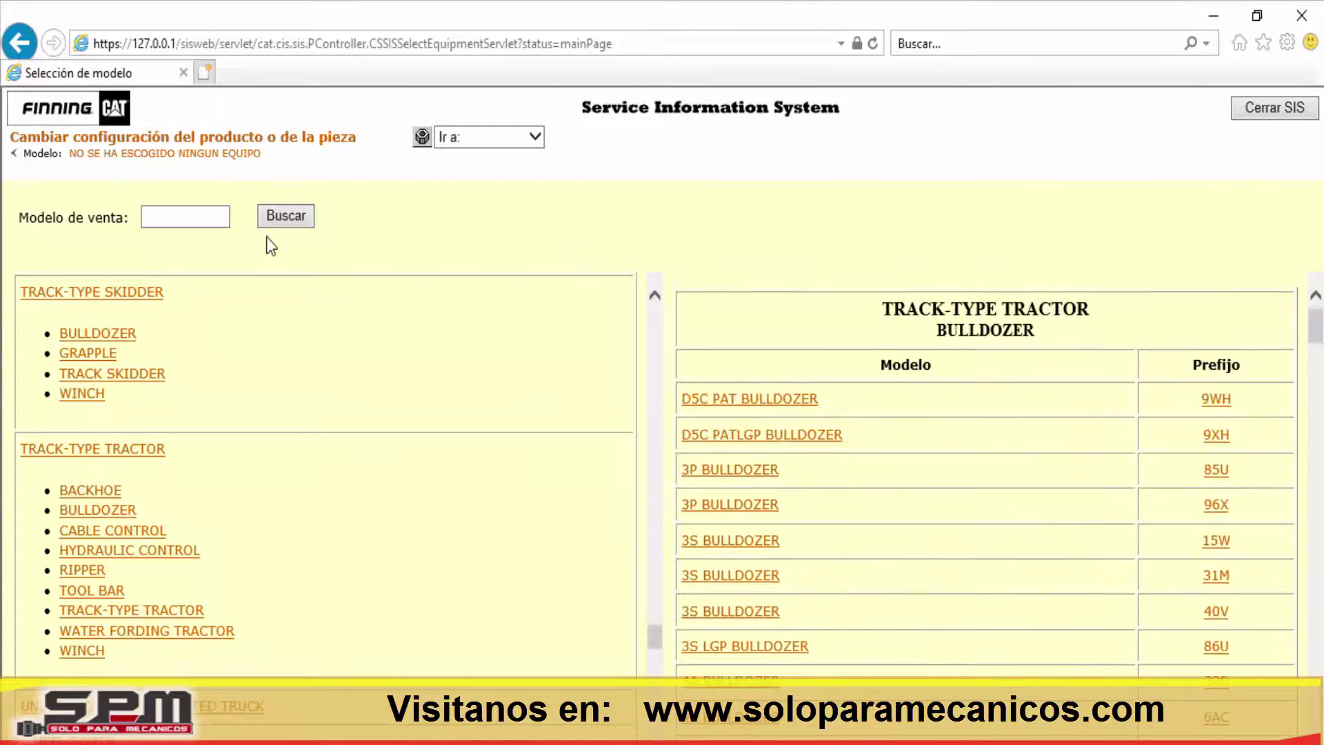
Step: Search for sales model D5G, select the D5G LGP TRACK-TYPE TRACTOR prefix, and switch to the identification plate in muestra.png
{"action": "left_click", "coordinate": [161, 217]}
{"action": "type", "text": "D5G"}
{"action": "left_click", "coordinate": [285, 215]}
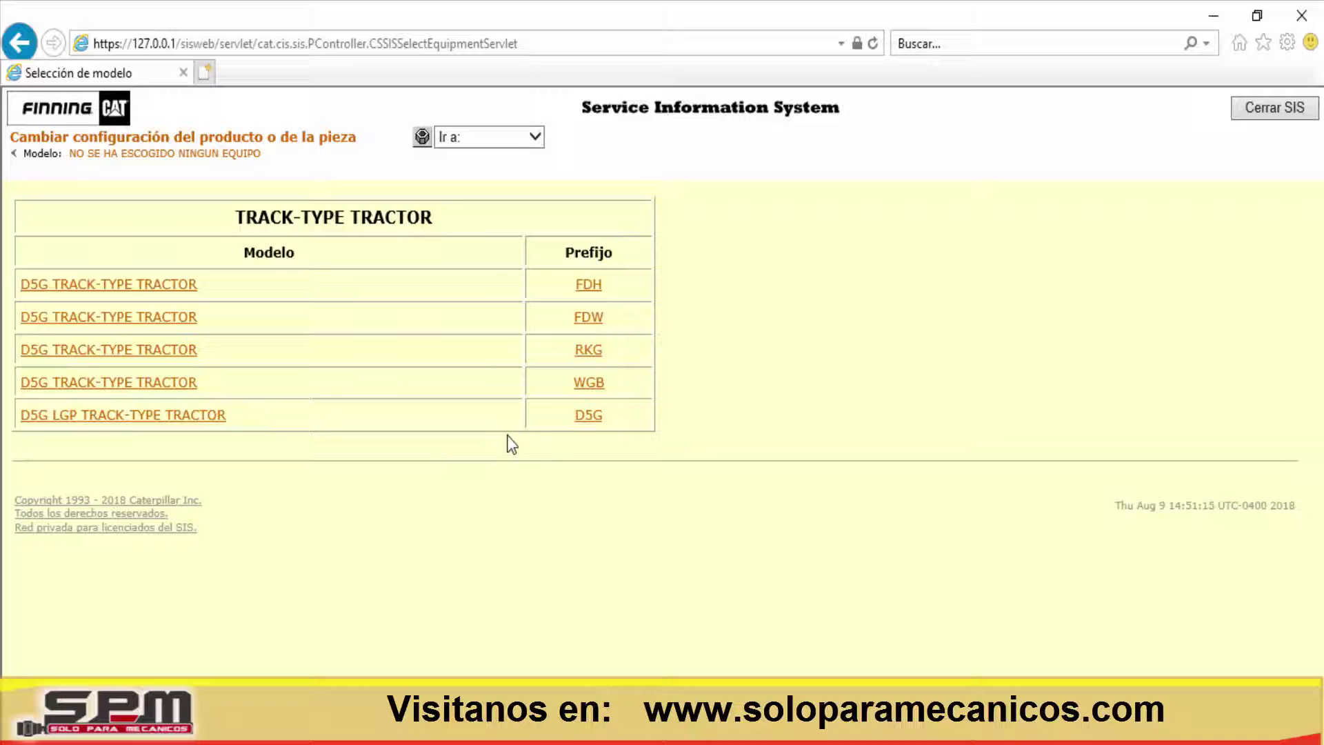
{"action": "left_click", "coordinate": [595, 418]}
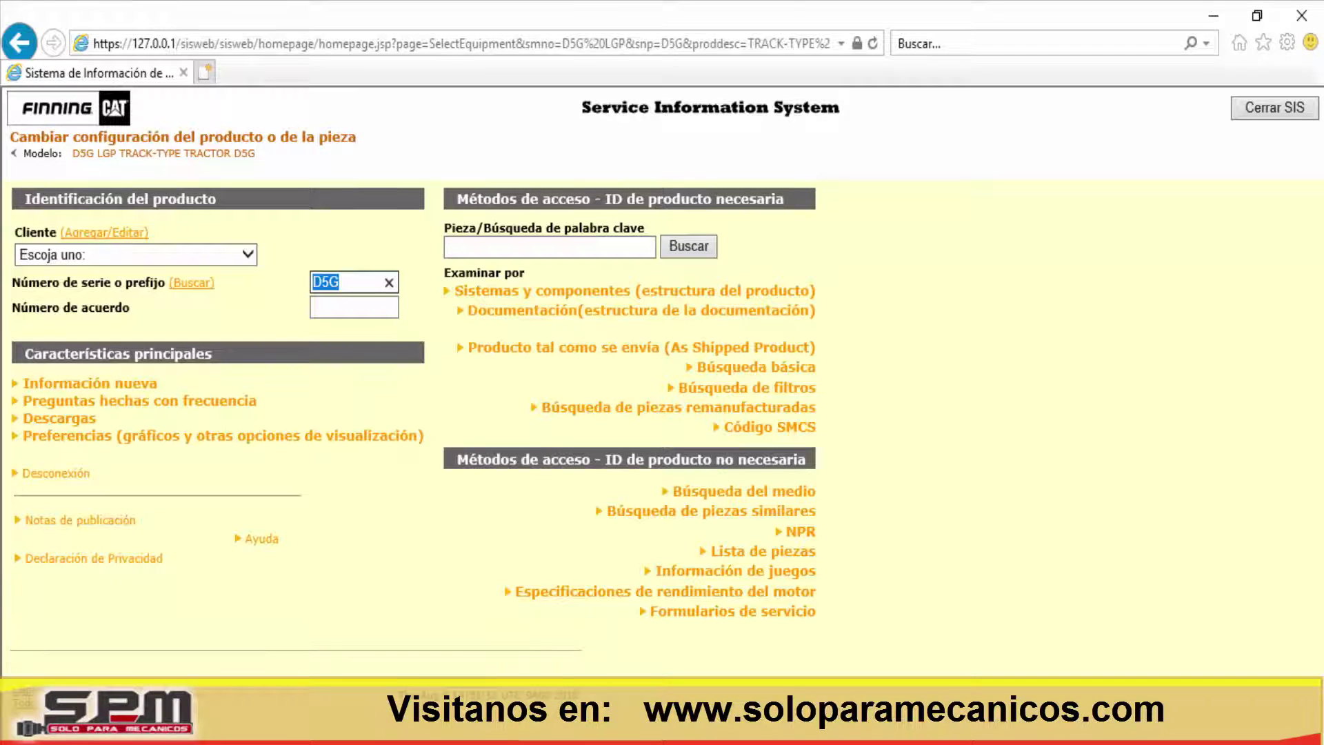
{"action": "left_click", "coordinate": [352, 731]}
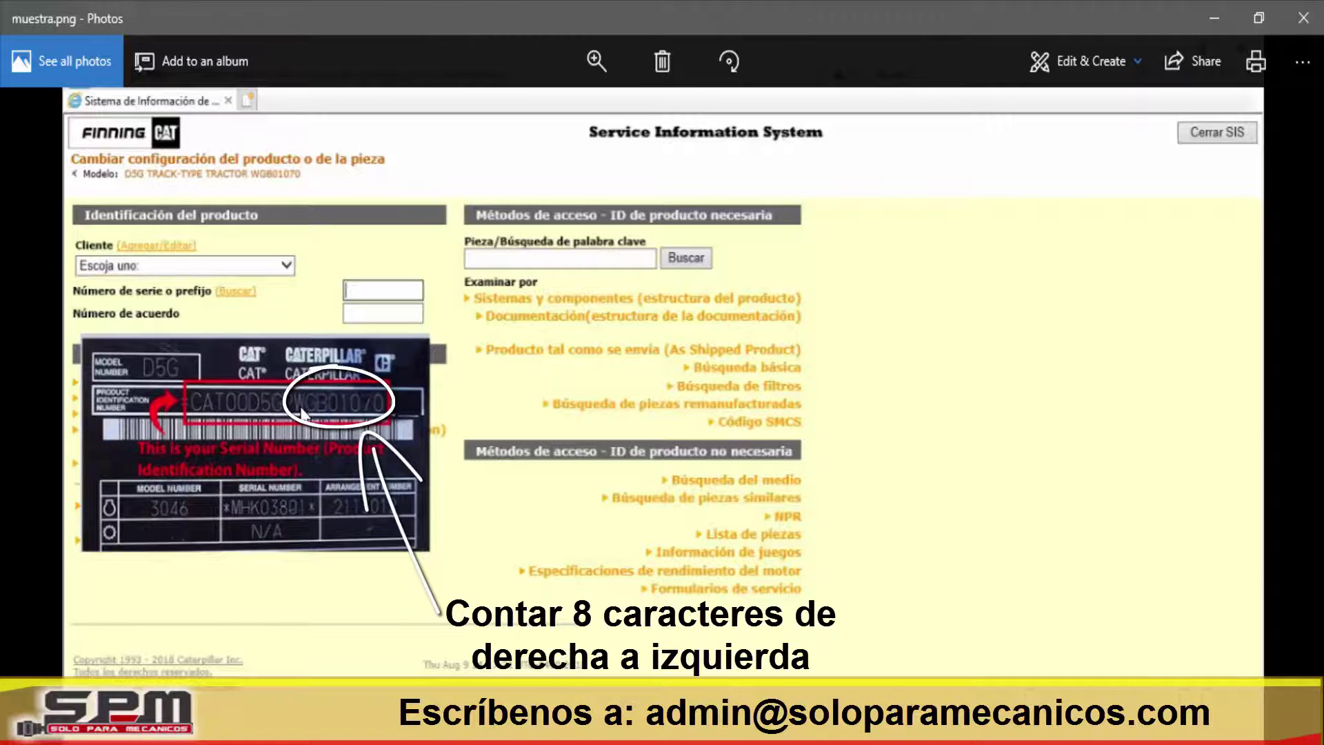
Step: Return to SIS and replace the prefix with serial number WGB01070, checking its characters against the identification plate in muestra.png
{"action": "left_click", "coordinate": [414, 658]}
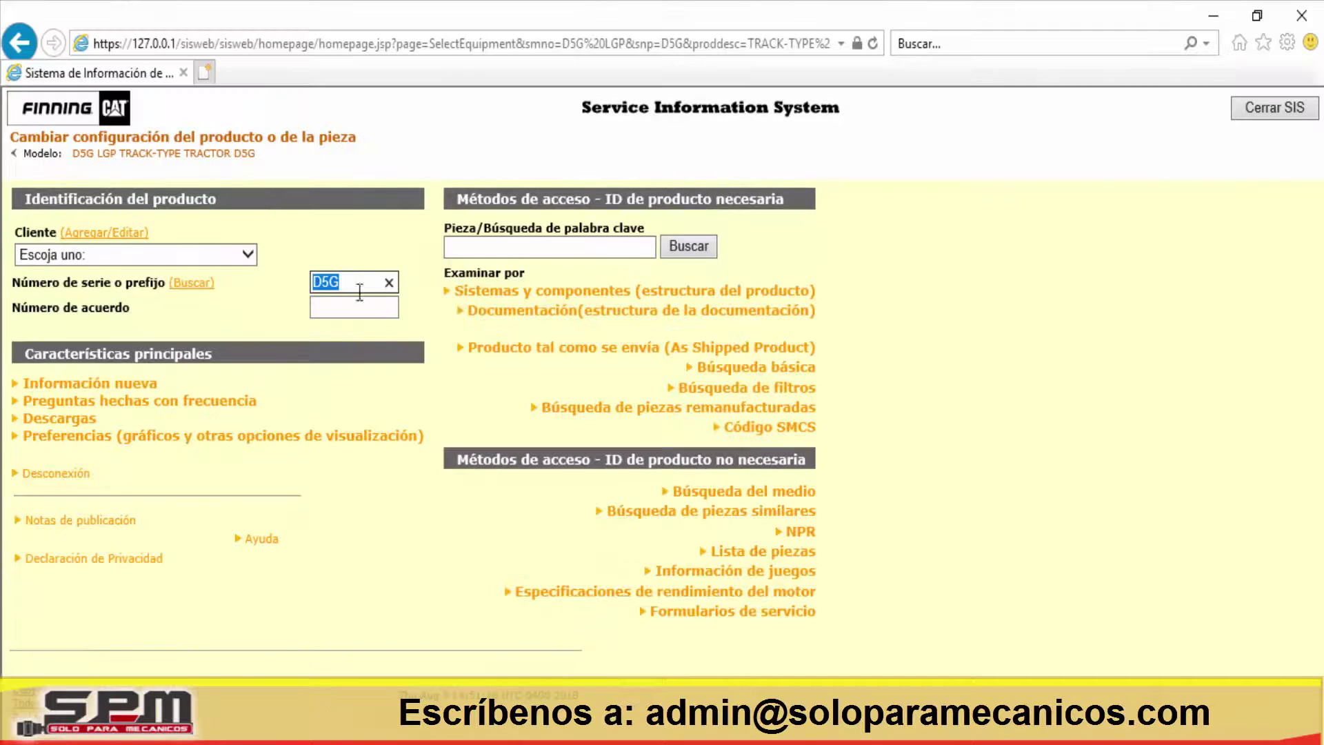
{"action": "type", "text": "W"}
{"action": "key", "text": "alt+Tab"}
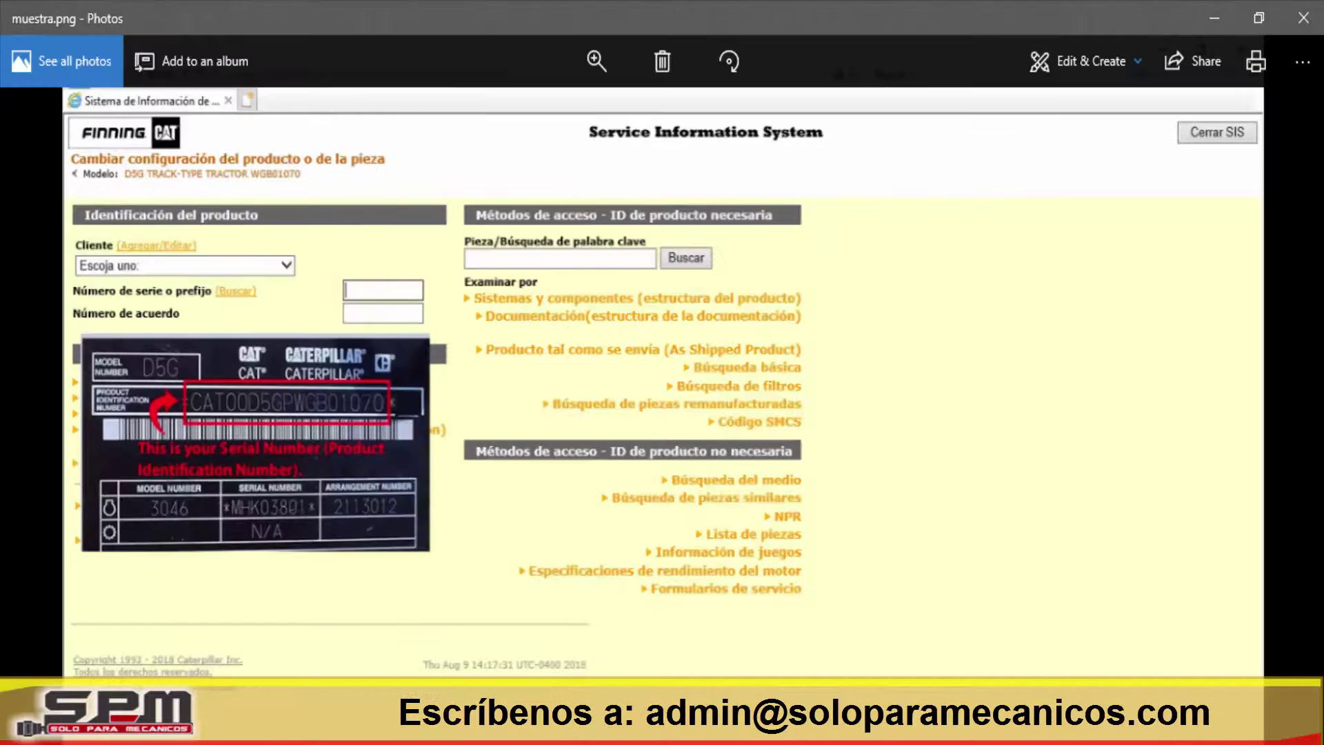
{"action": "key", "text": "alt+Tab"}
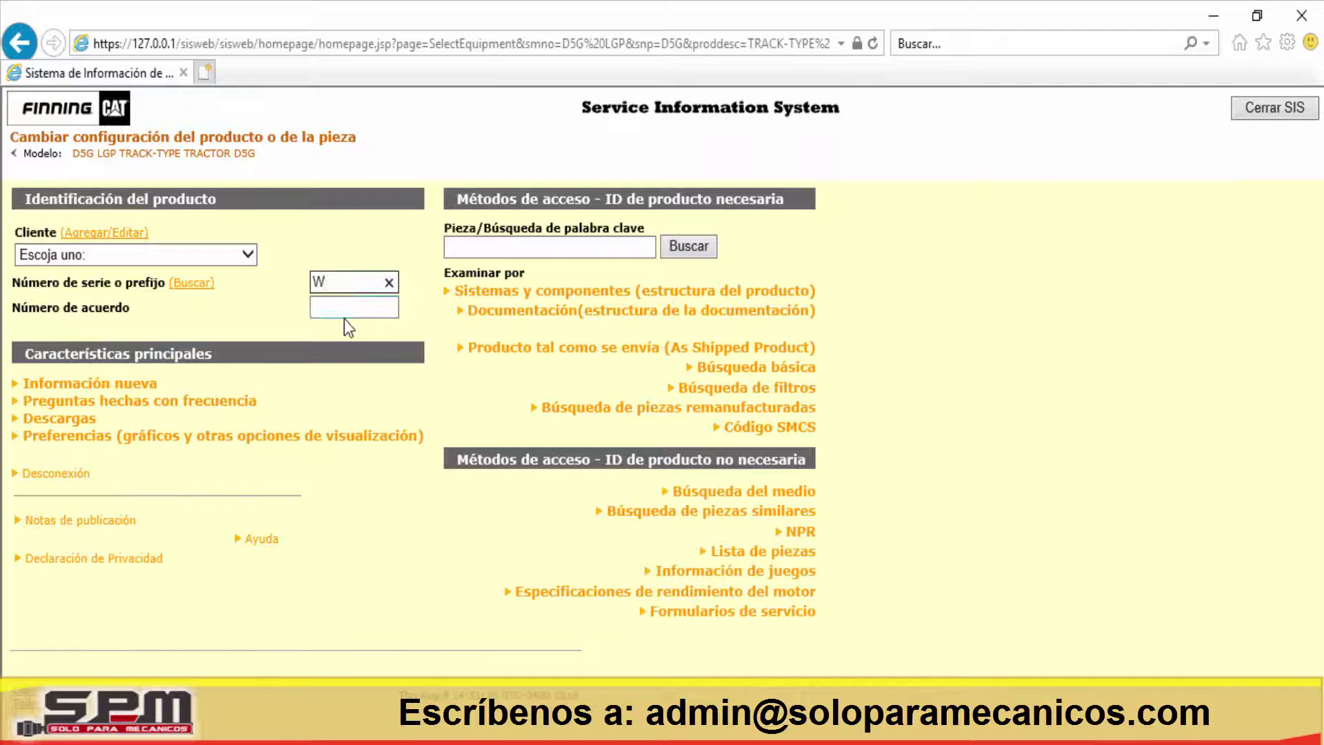
{"action": "type", "text": "GB"}
{"action": "key", "text": "alt+Tab"}
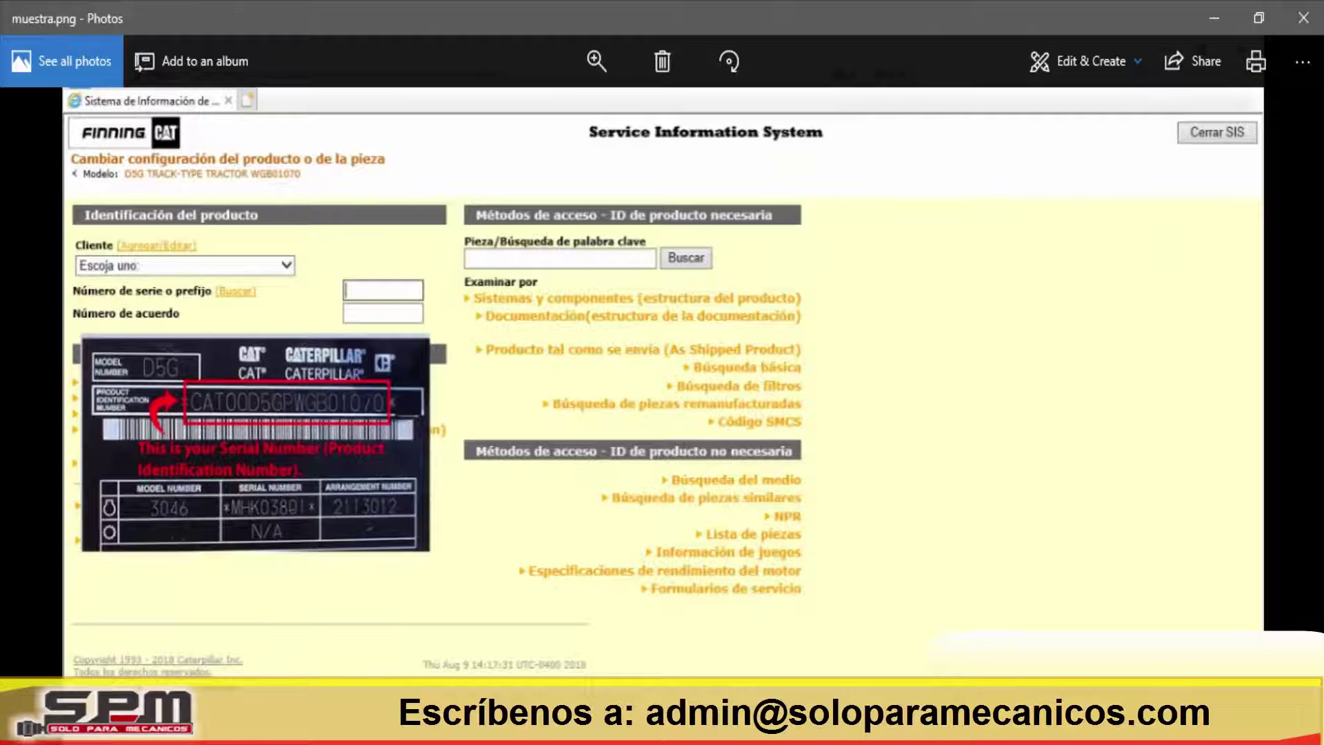
{"action": "key", "text": "alt+Tab"}
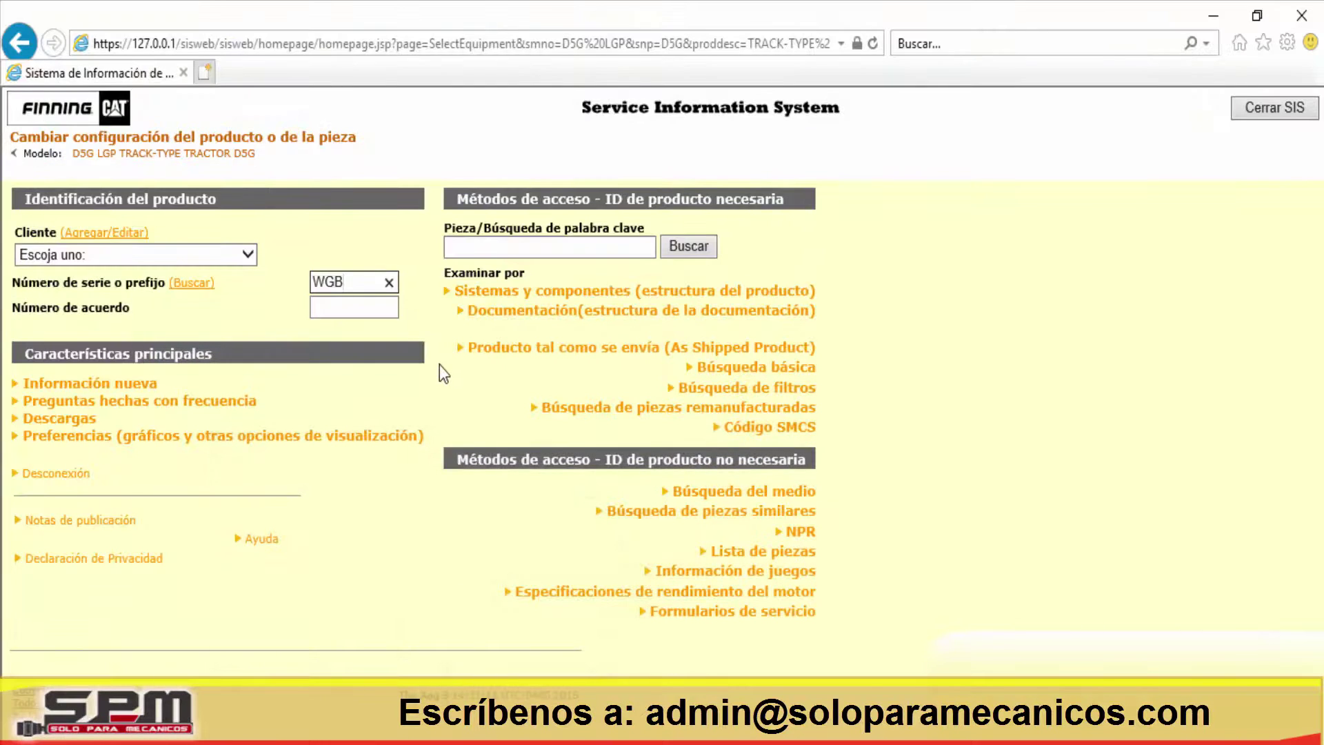
{"action": "type", "text": "01070"}
Step: Enter arrangement number 2113012 from the identification plate and open the machine's Sistemas y componentes structure, highlighting its model line
{"action": "left_click", "coordinate": [352, 319]}
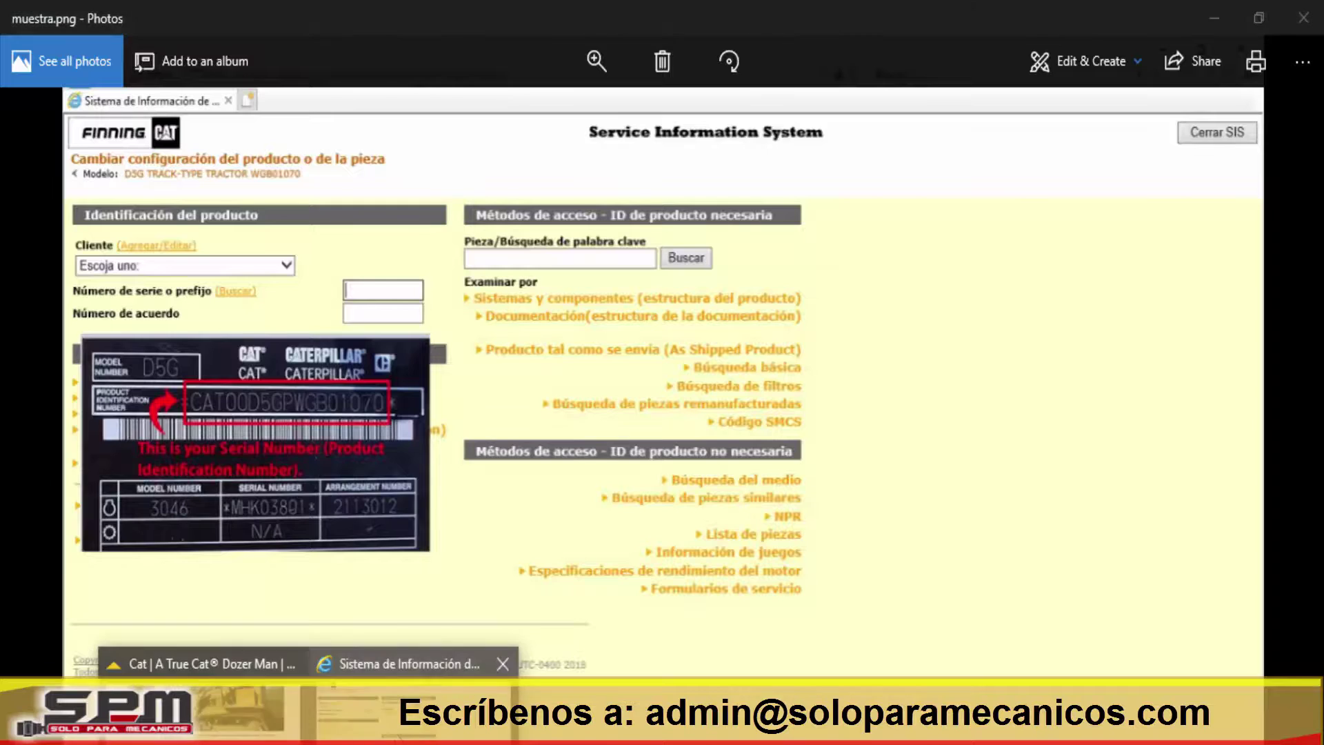
{"action": "left_click", "coordinate": [444, 656]}
{"action": "type", "text": "2113012"}
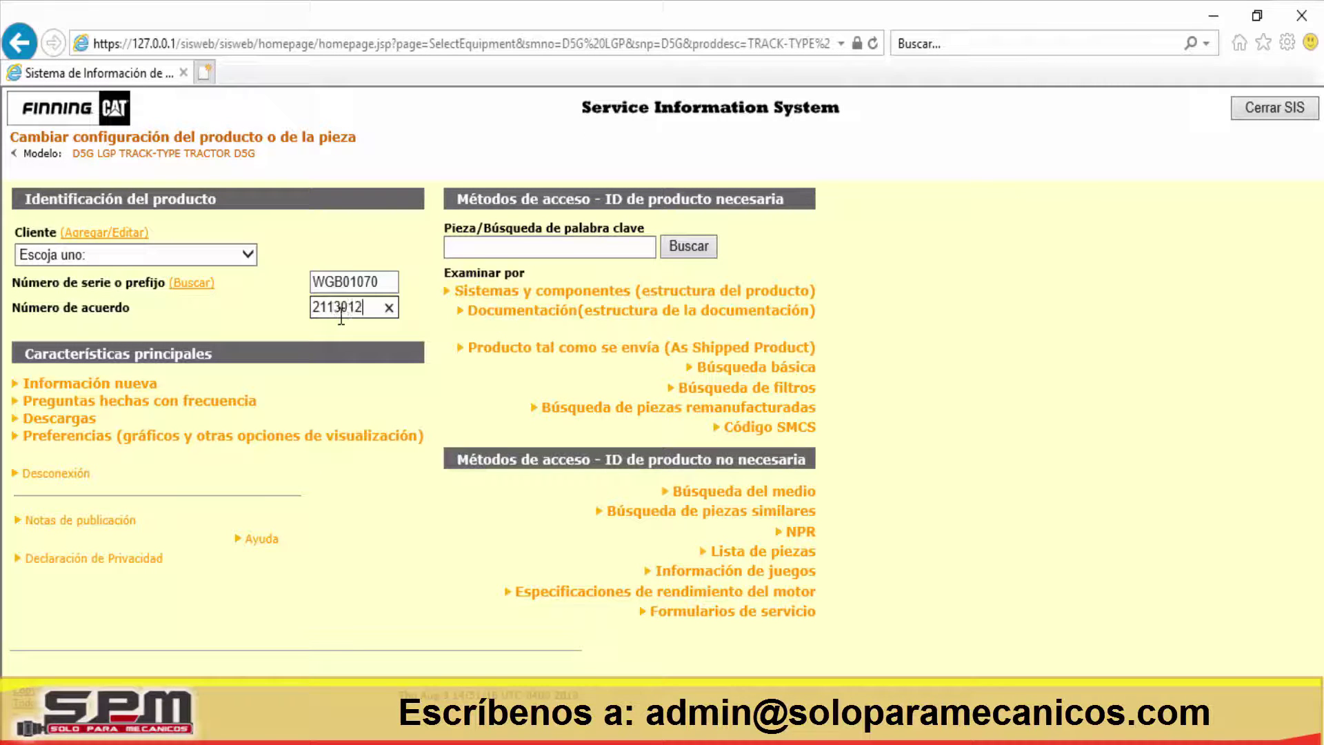
{"action": "left_click", "coordinate": [641, 292]}
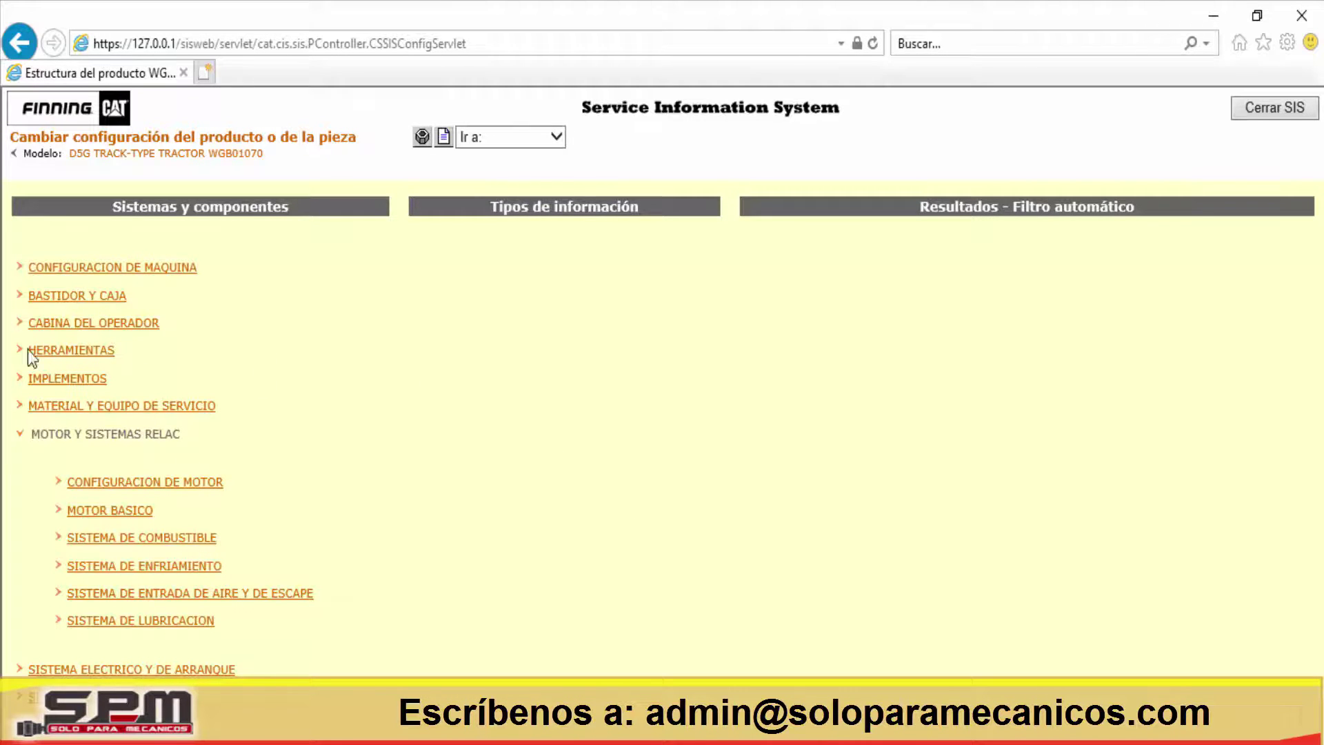
{"action": "left_click_drag", "start_coordinate": [63, 153], "coordinate": [270, 155]}
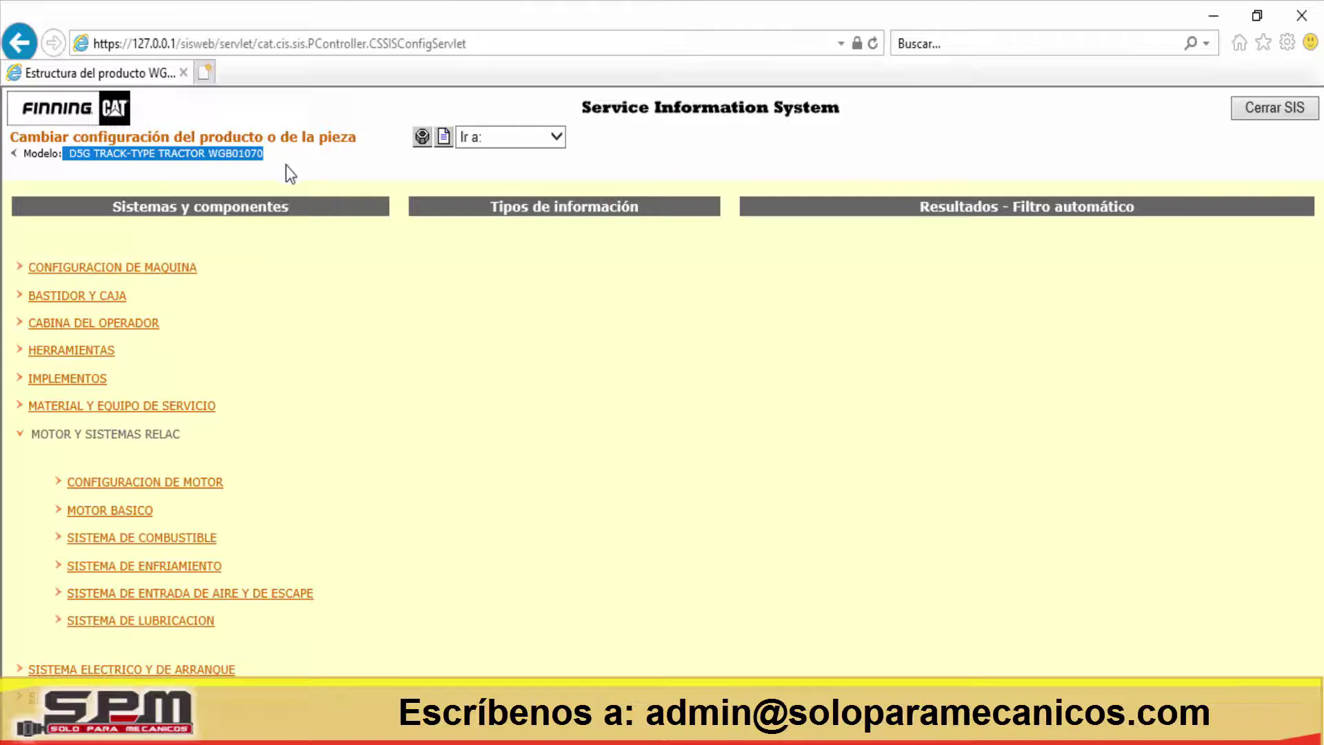